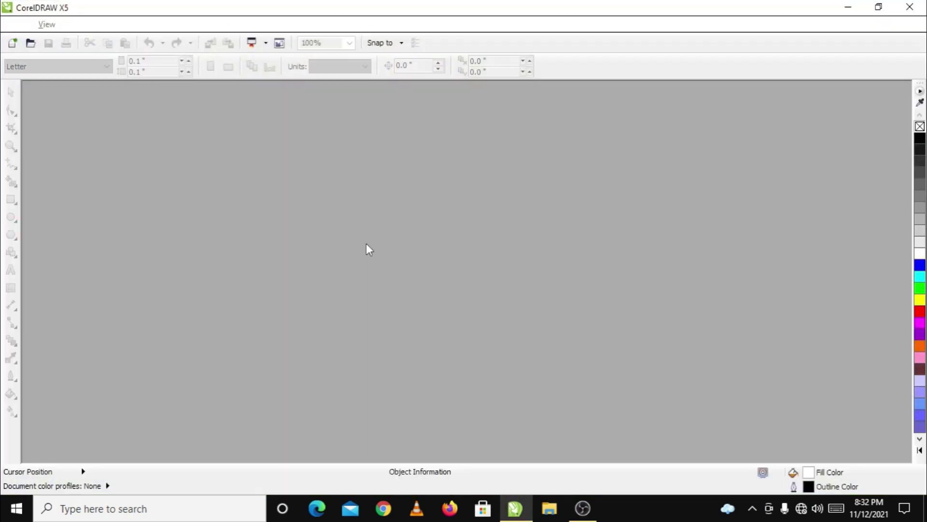
Restore the CorelDRAW window, open the mfont file from the desktop and maximize the drawing
click(878, 7)
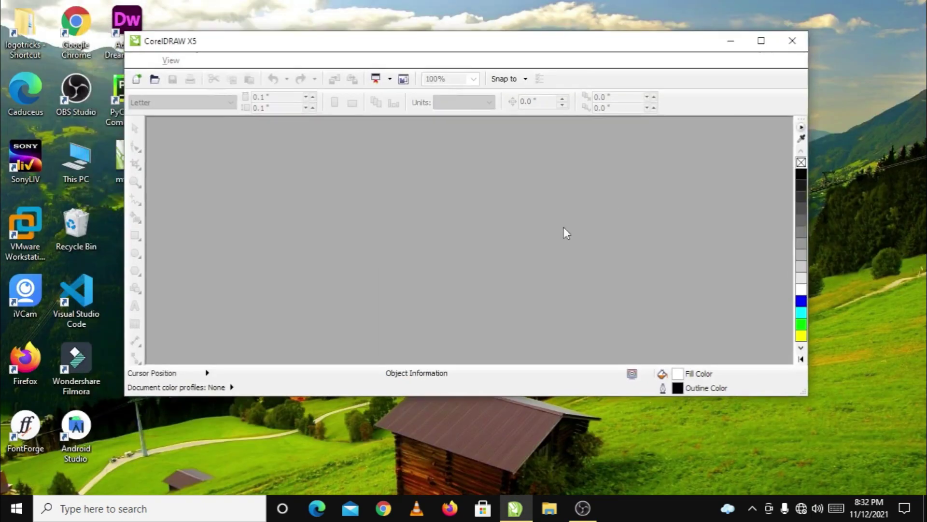
drag(468, 45, 494, 48)
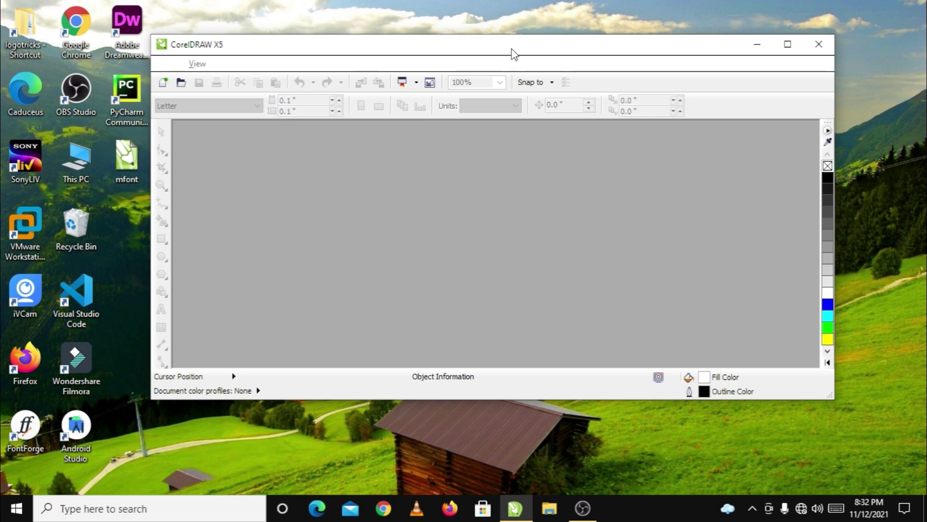
drag(511, 45, 522, 48)
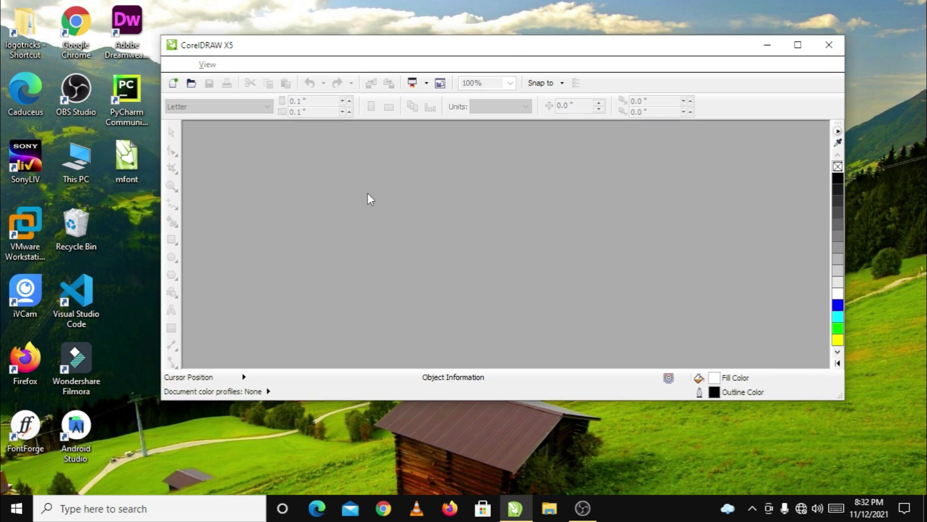
double_click(128, 159)
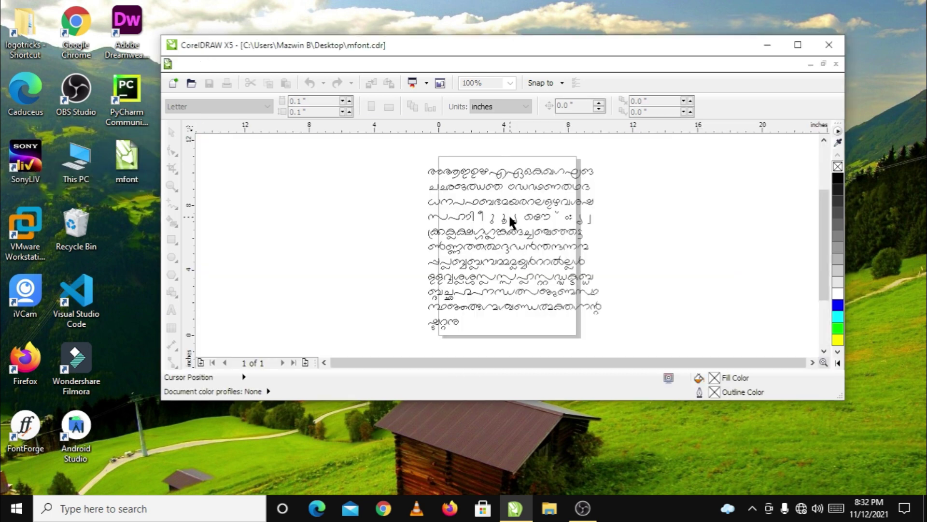
click(798, 45)
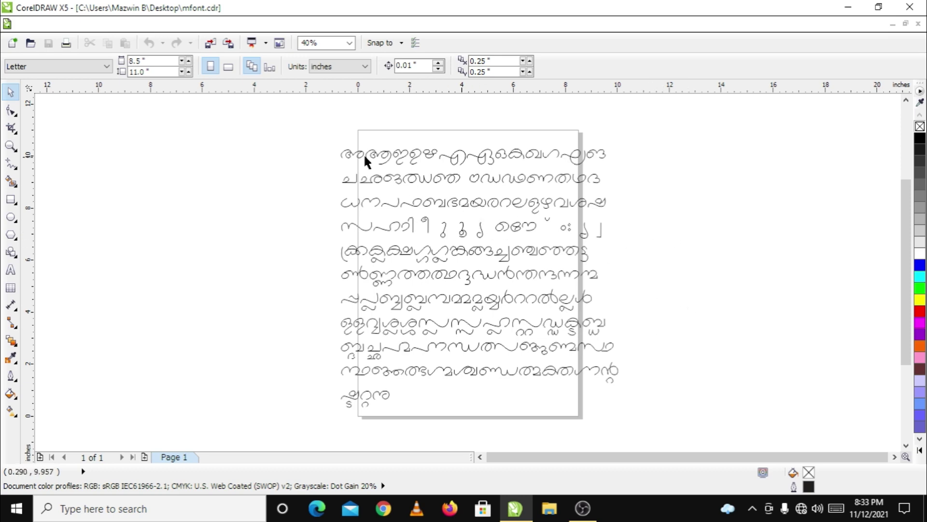
Examine the rows of Malayalam letter outlines across the page, zooming in and out on them
scroll(372, 140, up, 4)
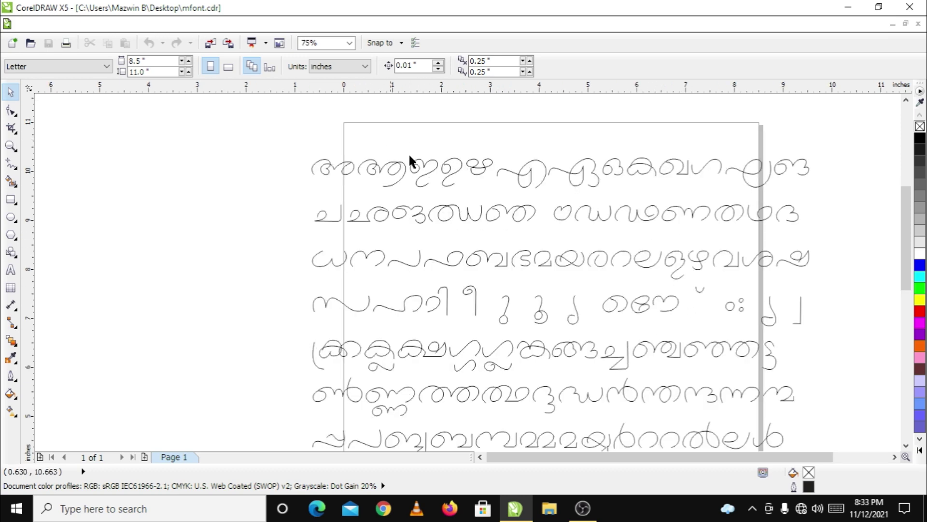
scroll(479, 176, down, 3)
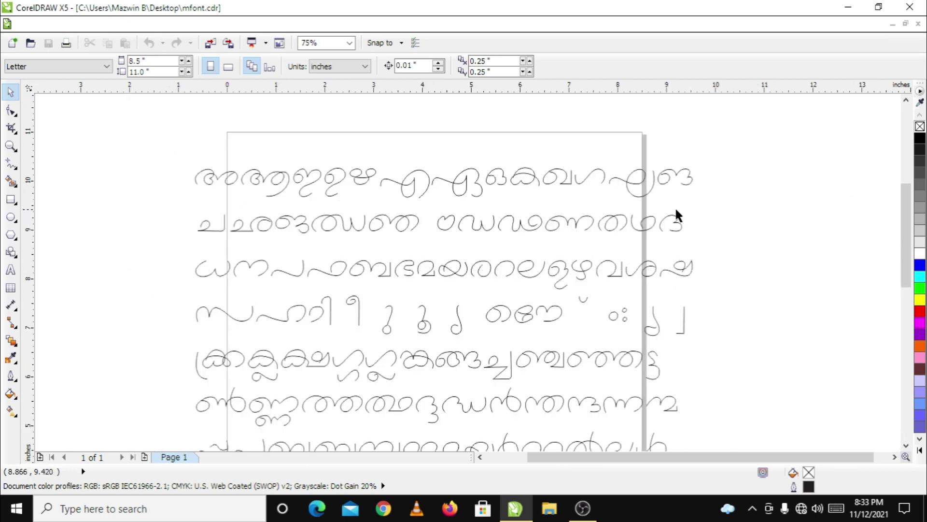
mouse_move(900, 215)
mouse_down()
mouse_move(908, 299)
mouse_move(910, 213)
mouse_up()
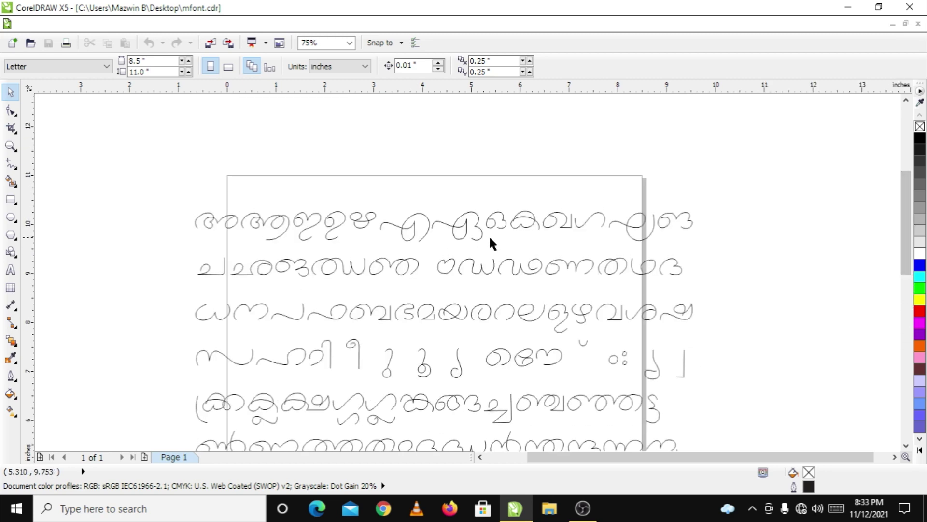
scroll(352, 259, down, 2)
scroll(286, 236, up, 2)
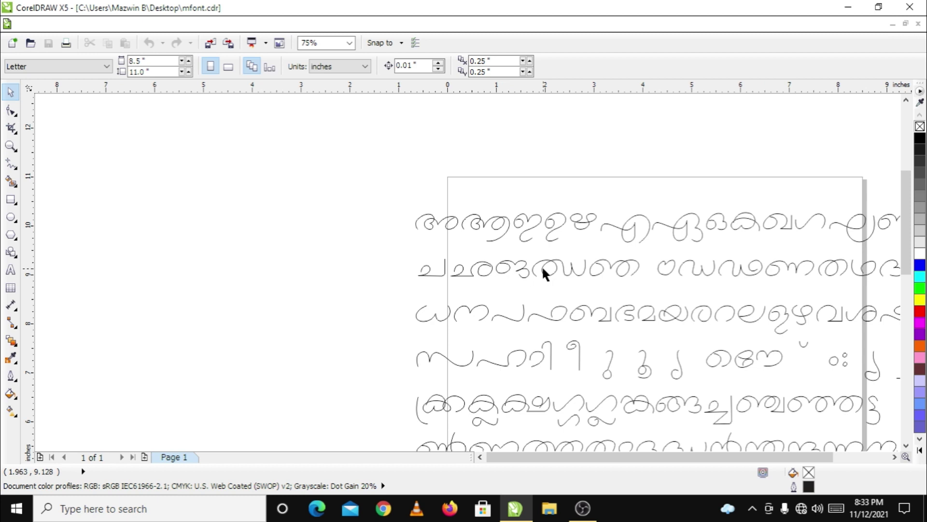
click(479, 457)
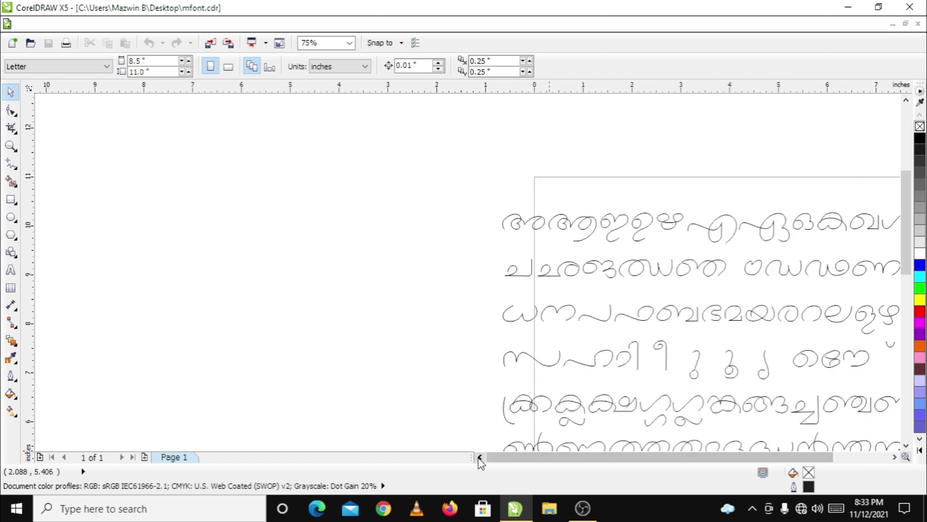
scroll(637, 355, down, 1)
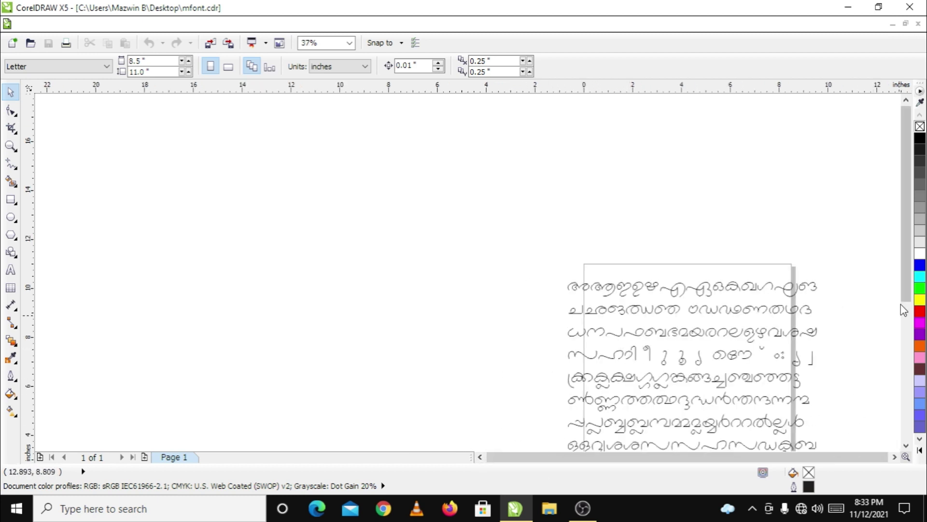
drag(903, 300, 903, 330)
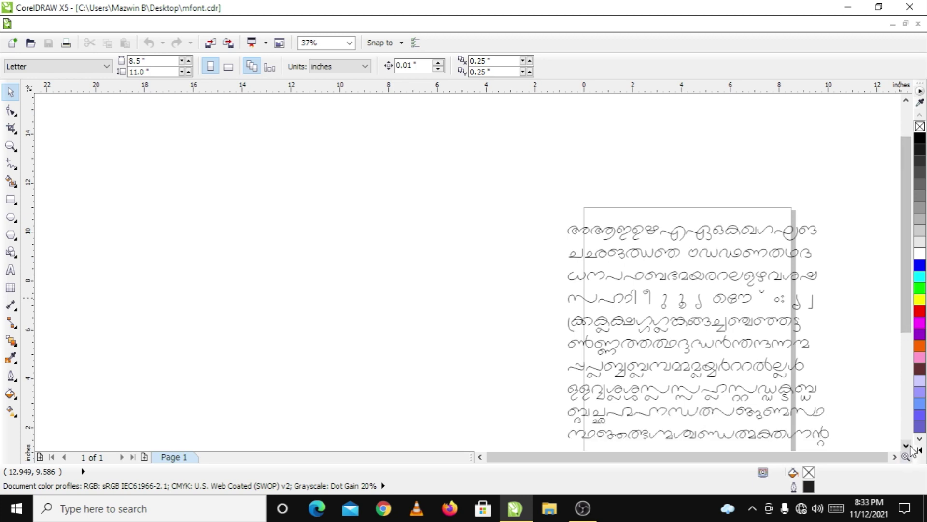
click(905, 438)
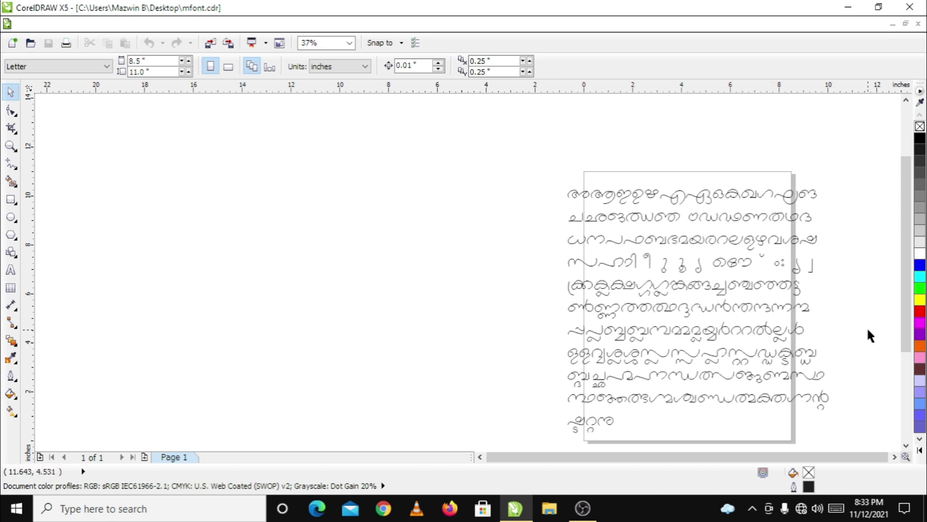
scroll(896, 319, down, 1)
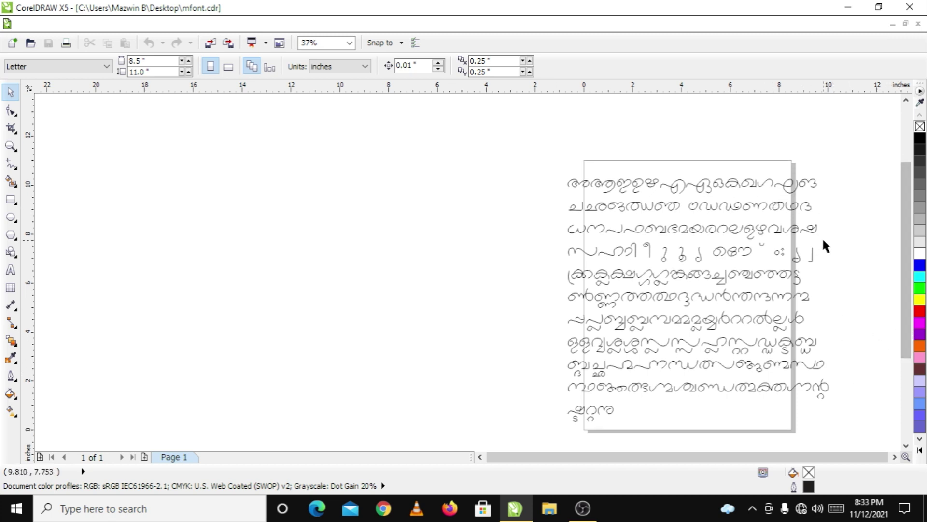
scroll(841, 230, up, 1)
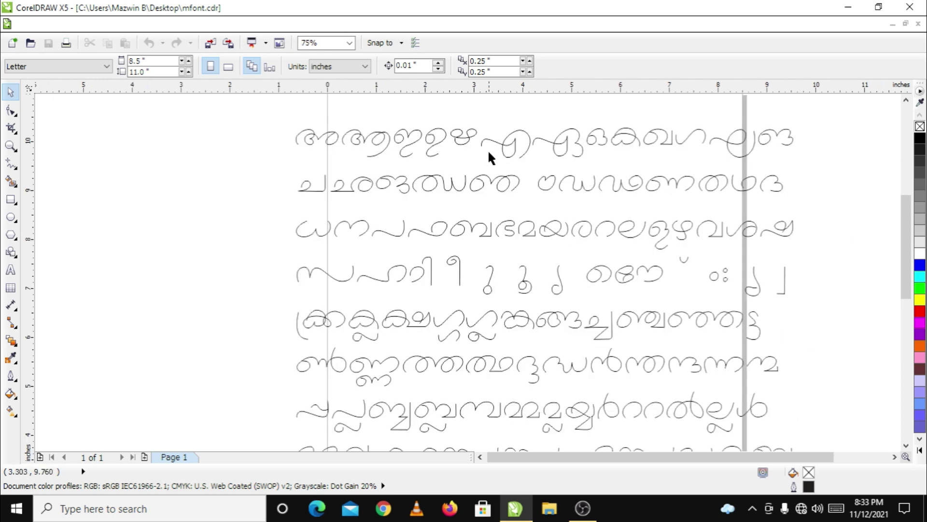
scroll(488, 157, down, 1)
scroll(368, 121, up, 1)
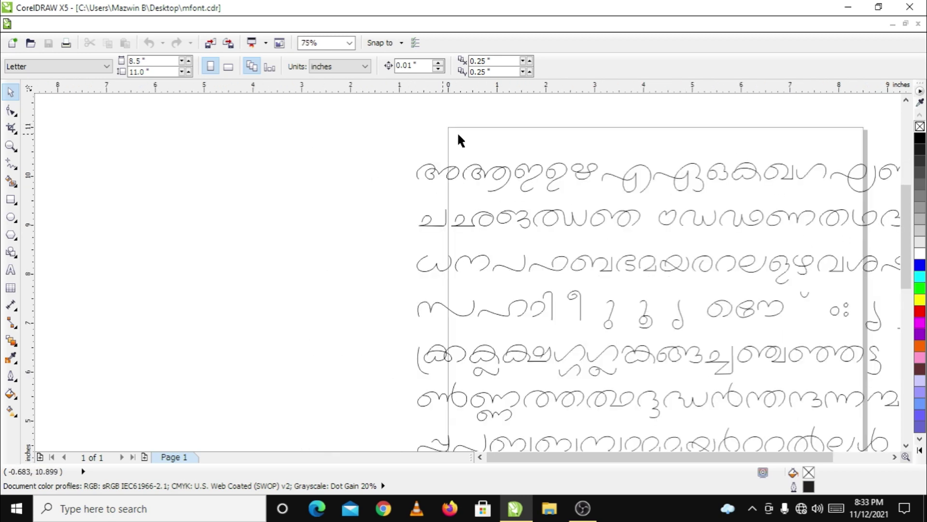
Place a copy of the letter ആ in the empty area left of the page and move the letter ന directly after it
click(504, 168)
drag(491, 172, 128, 208)
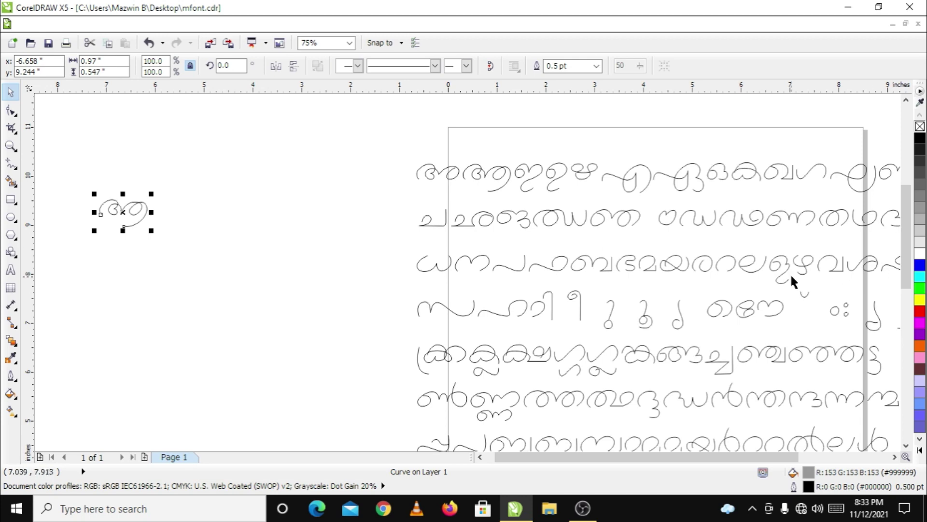
click(895, 458)
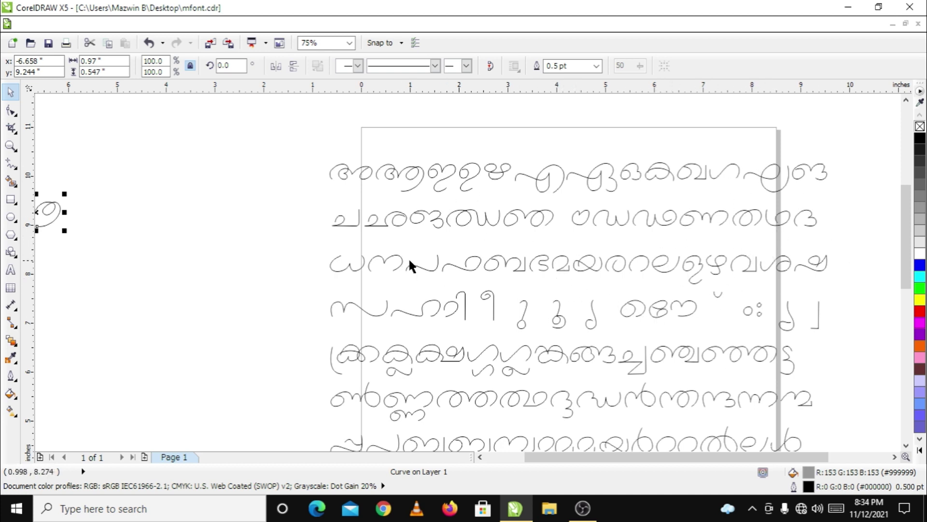
drag(402, 261, 97, 209)
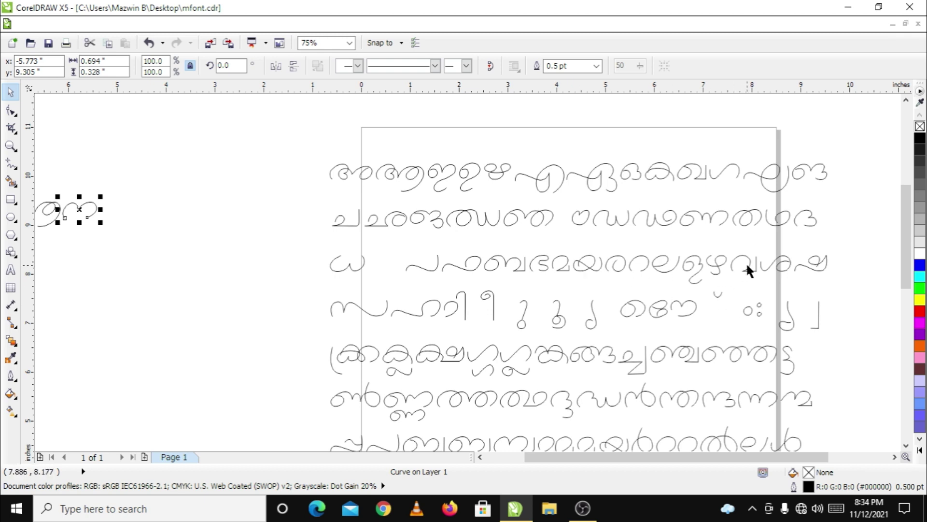
Complete the word ആനവാരി by placing copies of വ, ാ, ര and ി in order after ന
drag(763, 268, 119, 216)
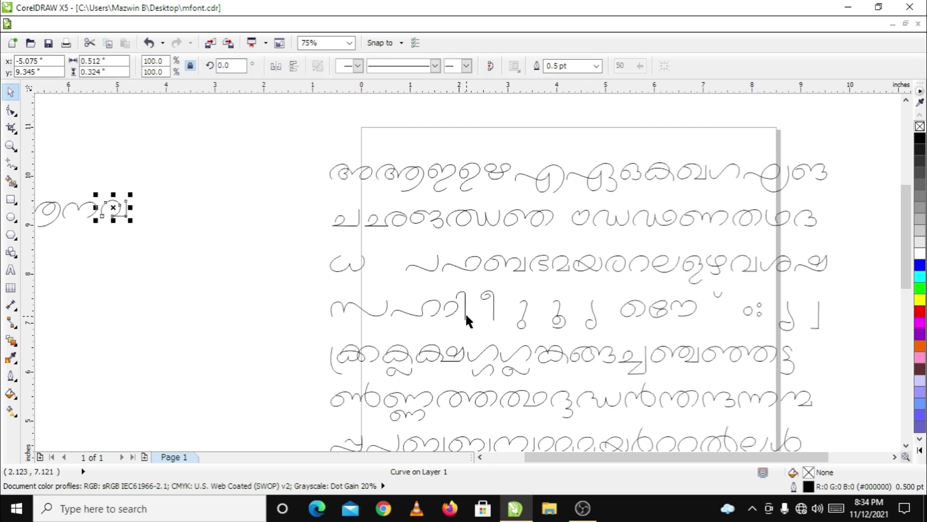
drag(455, 303, 144, 213)
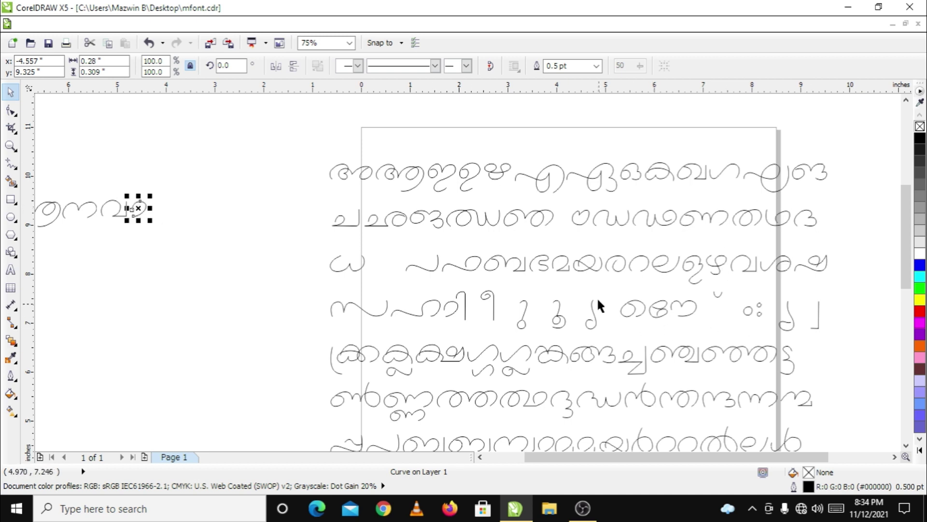
drag(618, 267, 164, 221)
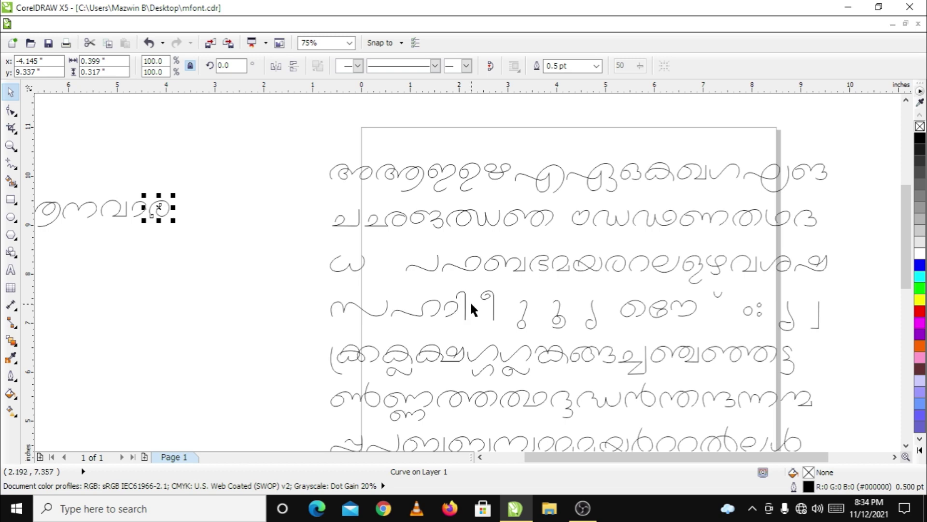
mouse_move(465, 309)
mouse_down()
mouse_move(211, 206)
mouse_move(176, 207)
mouse_up()
click(480, 457)
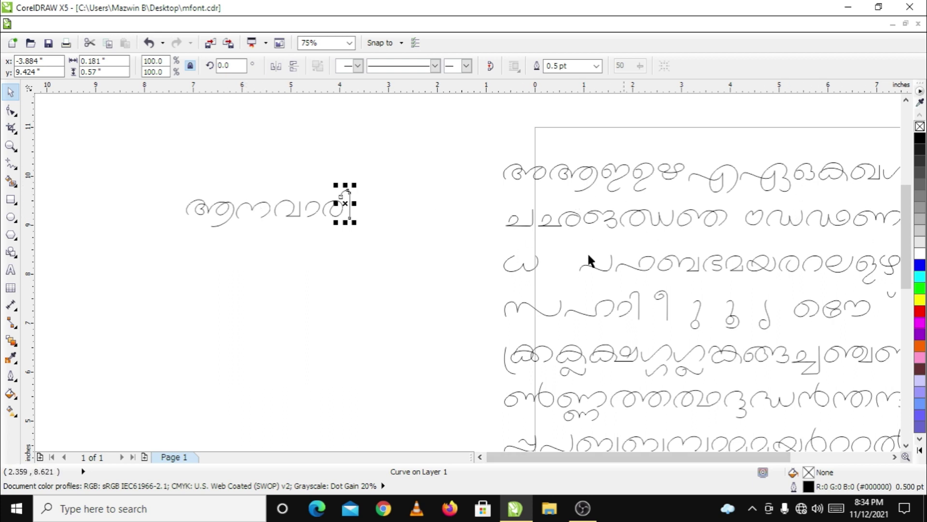
Select the six letters of ആനവാരി and switch the Artistic Media tool to calligraphic mode, picking the first letter with it
scroll(233, 221, up, 1)
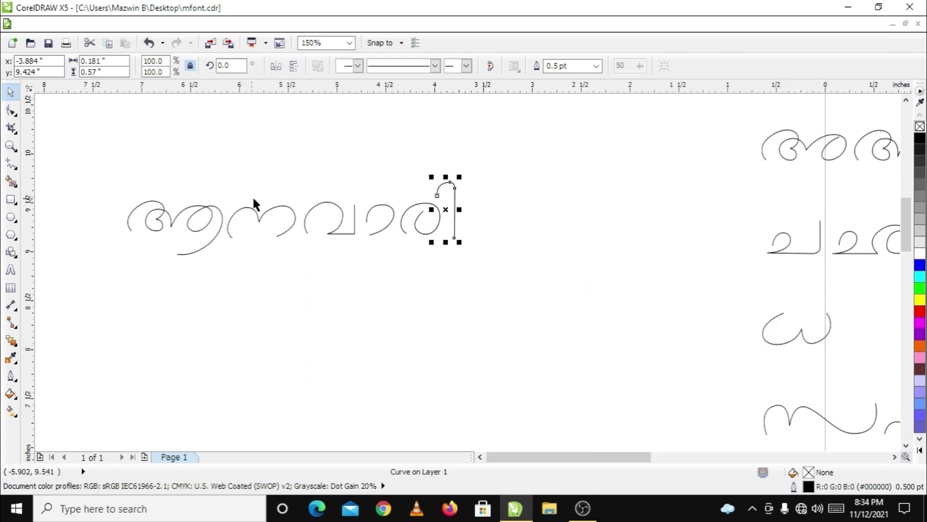
click(480, 456)
drag(599, 158, 215, 275)
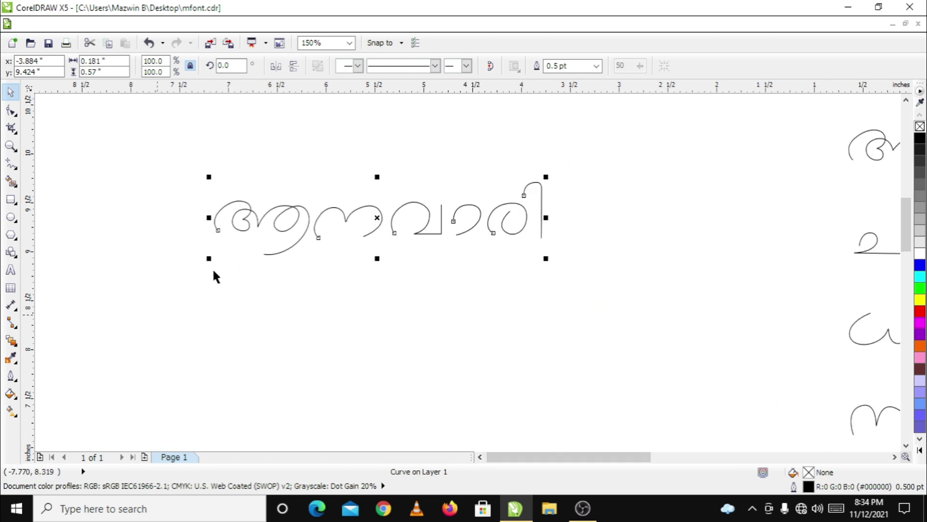
scroll(336, 212, up, 1)
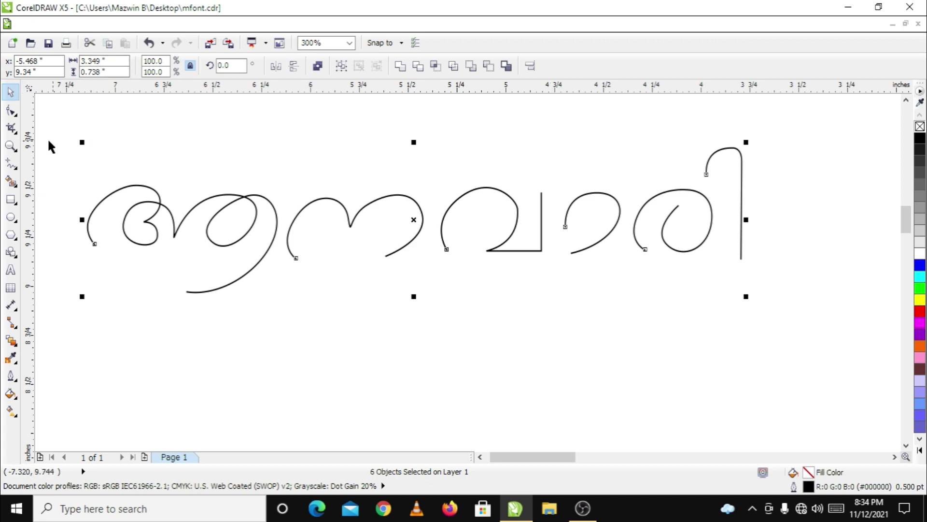
click(17, 167)
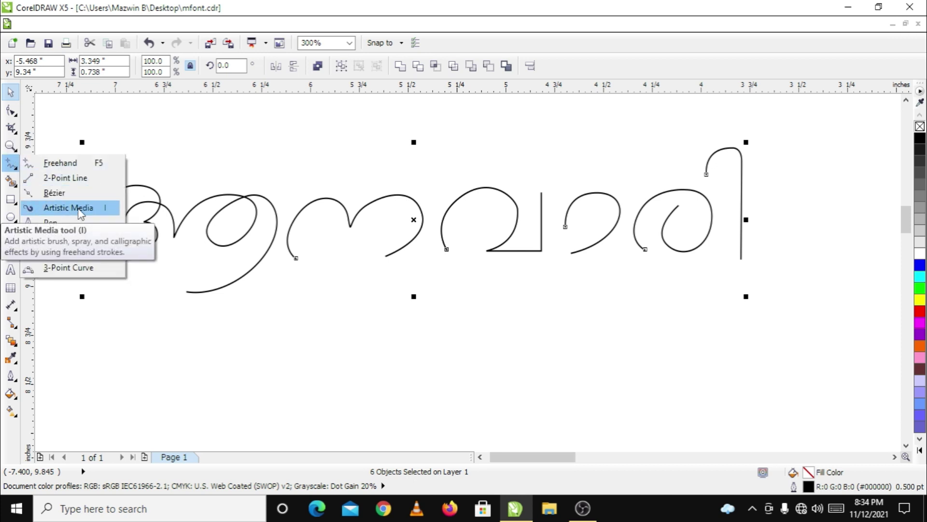
click(81, 209)
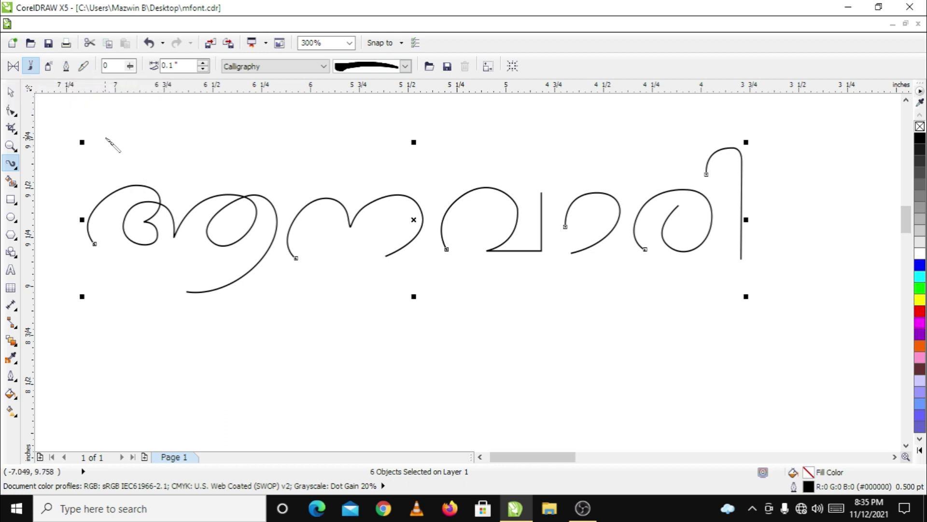
click(66, 66)
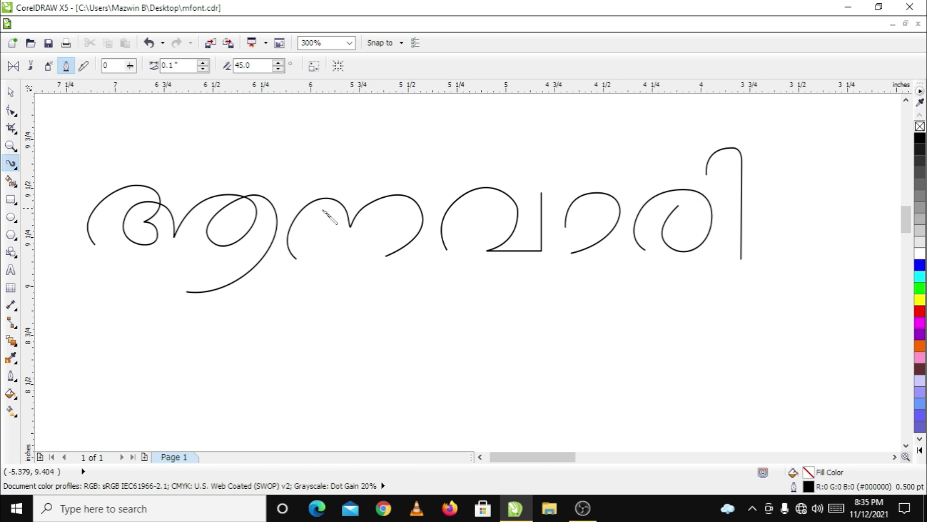
click(156, 191)
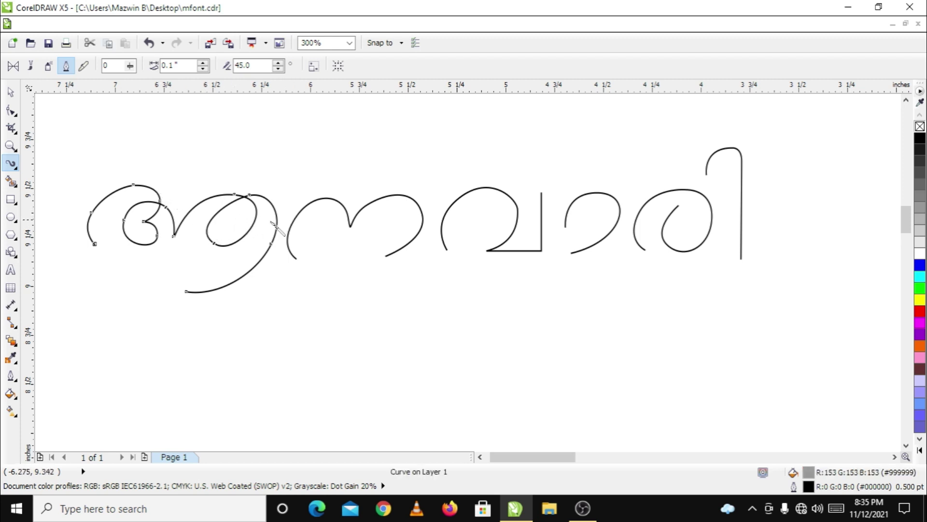
Group the six letter curves of the word ആനവാരി and clear the selection
click(10, 92)
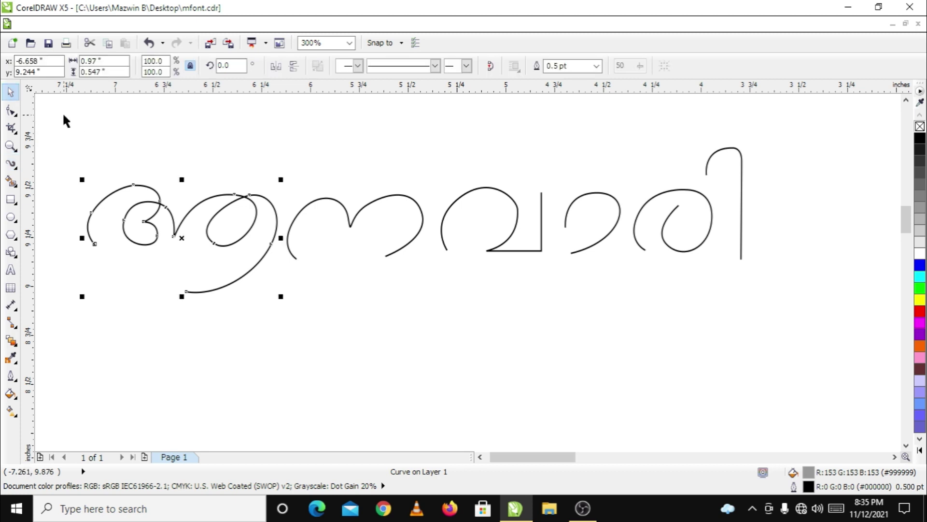
drag(63, 115, 760, 358)
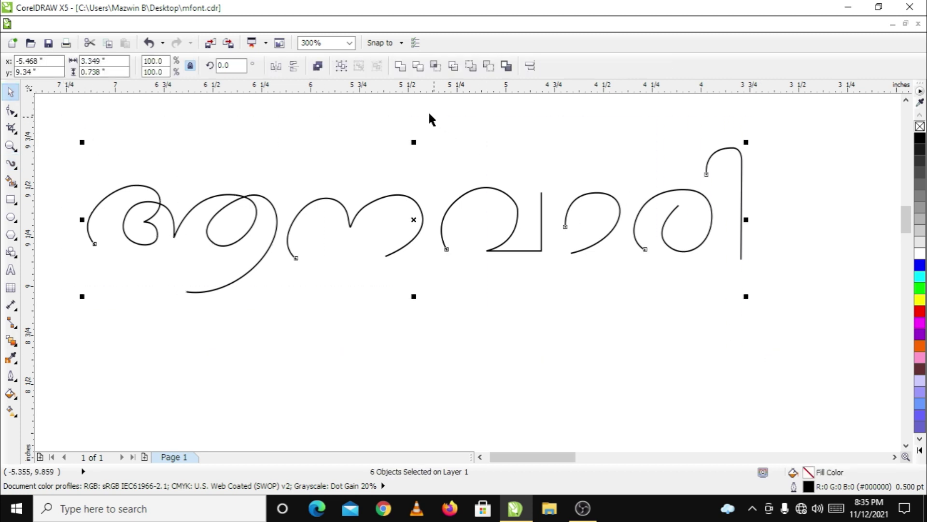
click(341, 66)
click(346, 157)
Apply a calligraphic Artistic Media stroke 0.15" wide to the grouped word ആനവാരി
click(13, 166)
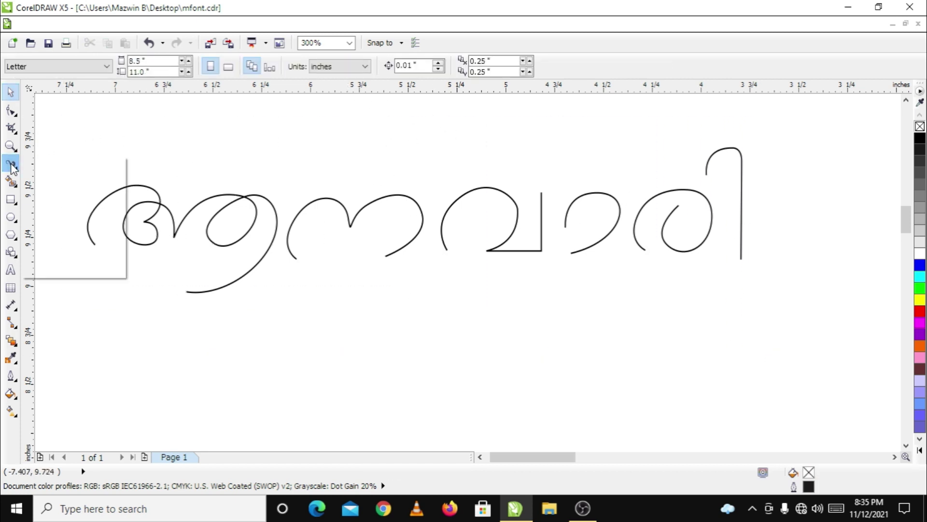
click(62, 207)
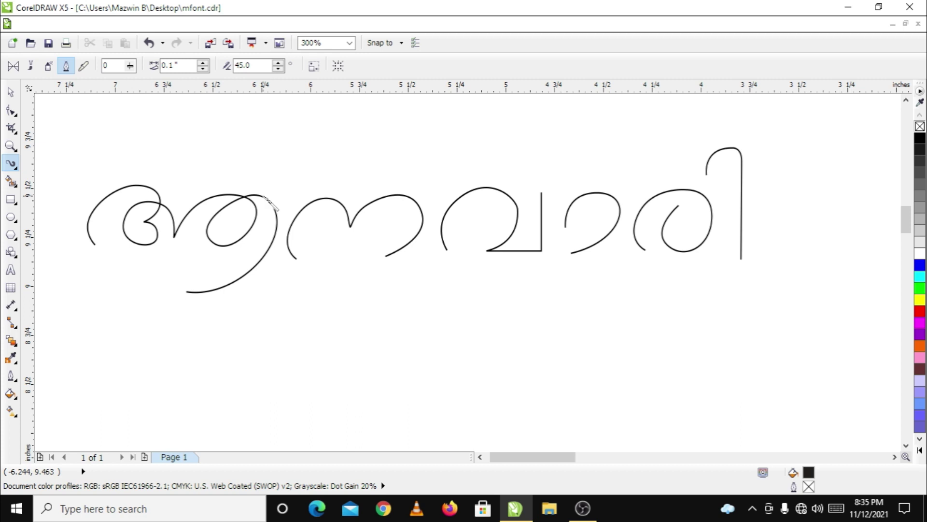
click(265, 196)
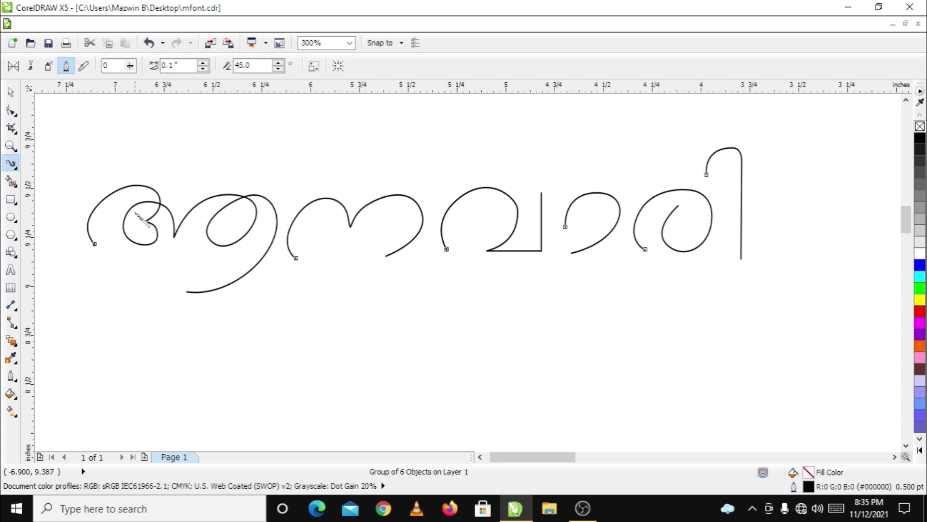
click(203, 63)
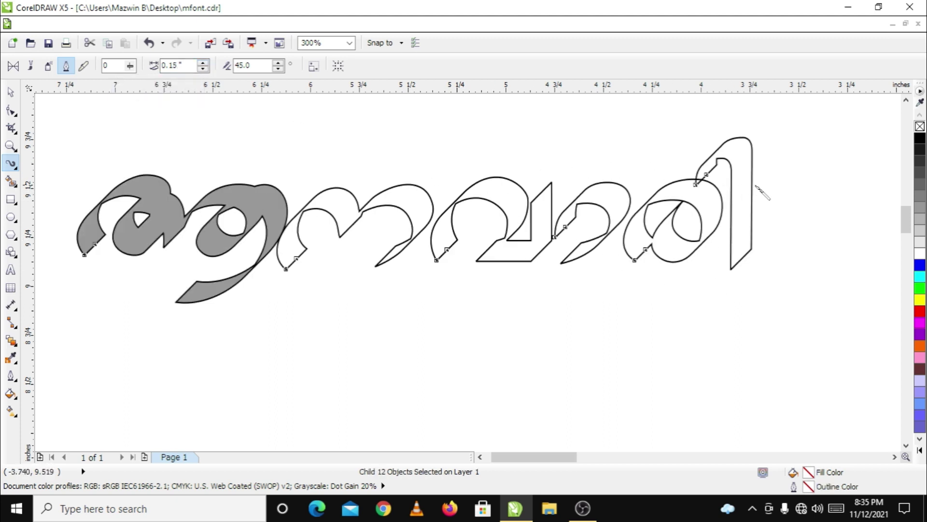
Fill the calligraphic word with black and shift it about 0.27" to the right
click(11, 92)
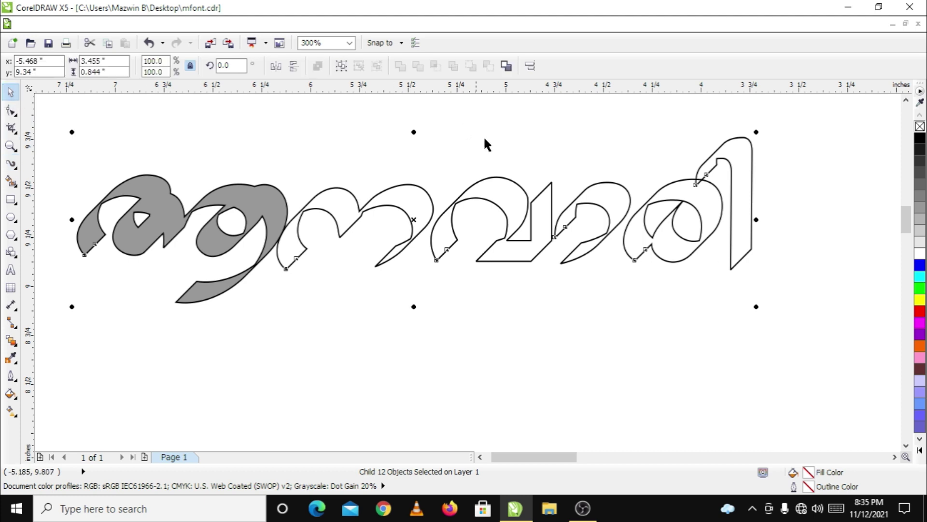
click(920, 139)
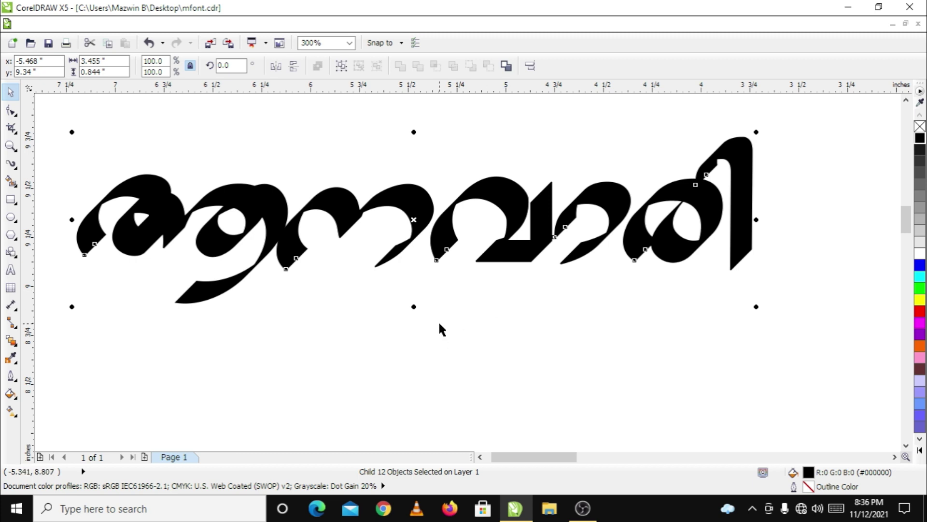
click(340, 166)
drag(373, 211, 425, 212)
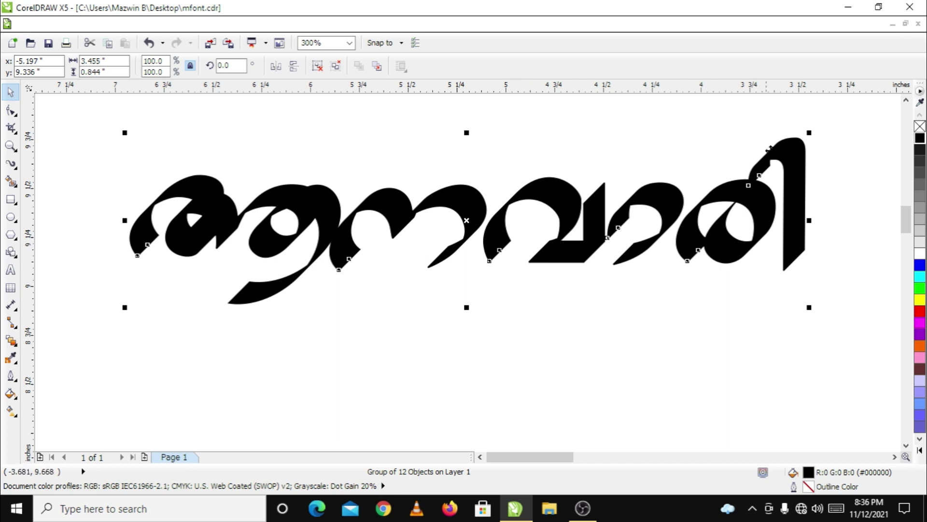
Select the whole word again with the Artistic Media tool and set its calligraphic stroke width to 0.2"
drag(838, 120, 116, 340)
click(13, 165)
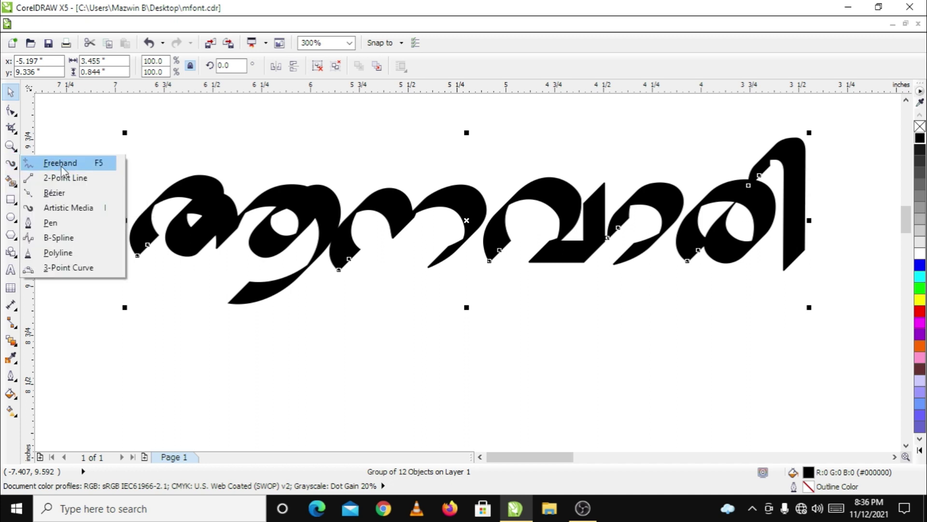
click(64, 207)
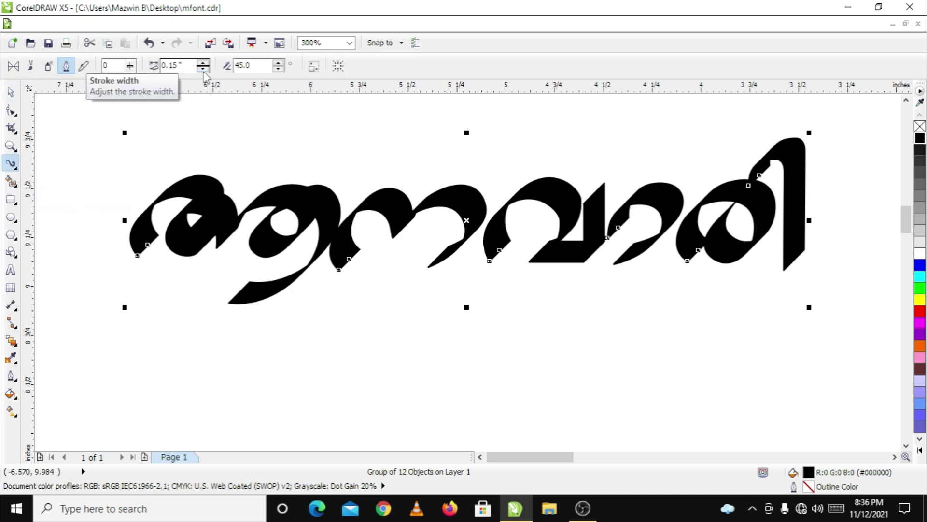
click(203, 70)
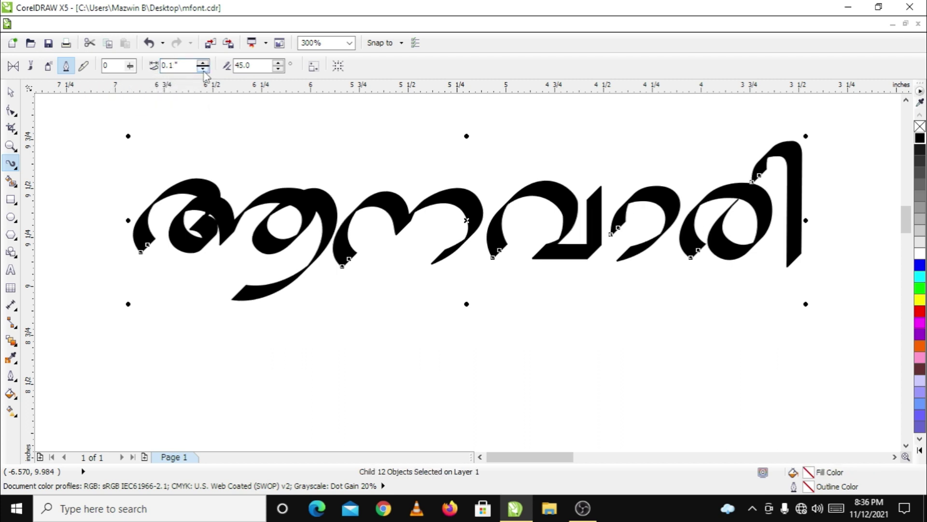
click(203, 70)
click(203, 62)
click(203, 63)
click(203, 63)
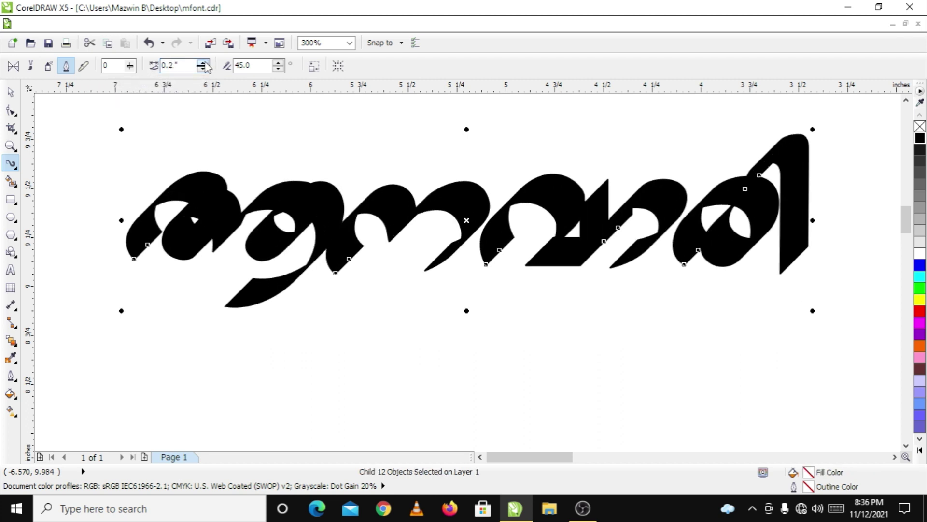
Try progressively larger calligraphic angles on the word, up to about 145°
click(279, 63)
click(279, 63)
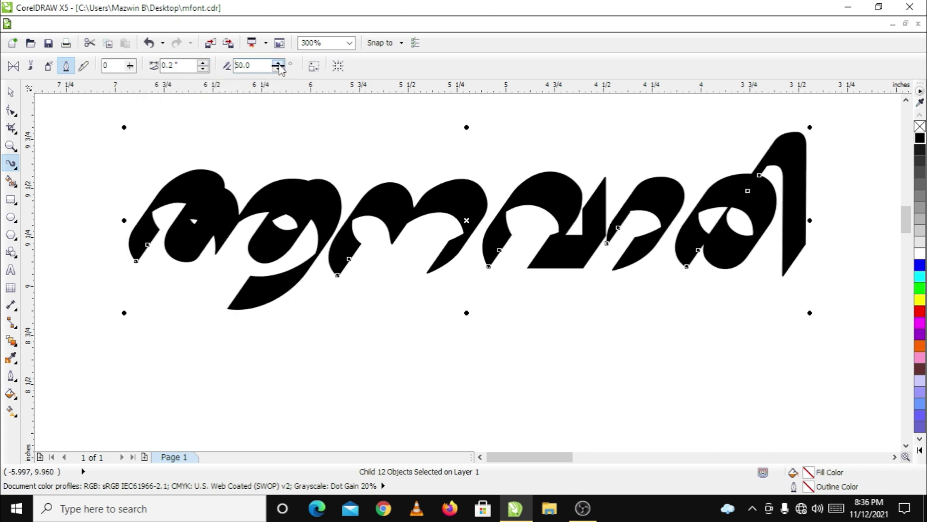
click(279, 63)
click(278, 63)
click(278, 63)
click(279, 63)
click(278, 63)
click(279, 63)
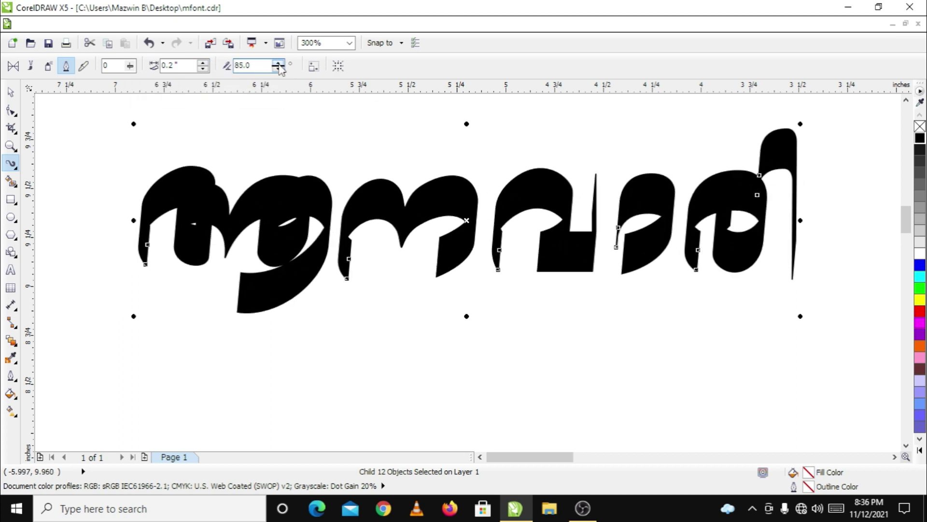
click(279, 62)
click(278, 63)
click(279, 63)
click(279, 63)
click(278, 62)
click(278, 63)
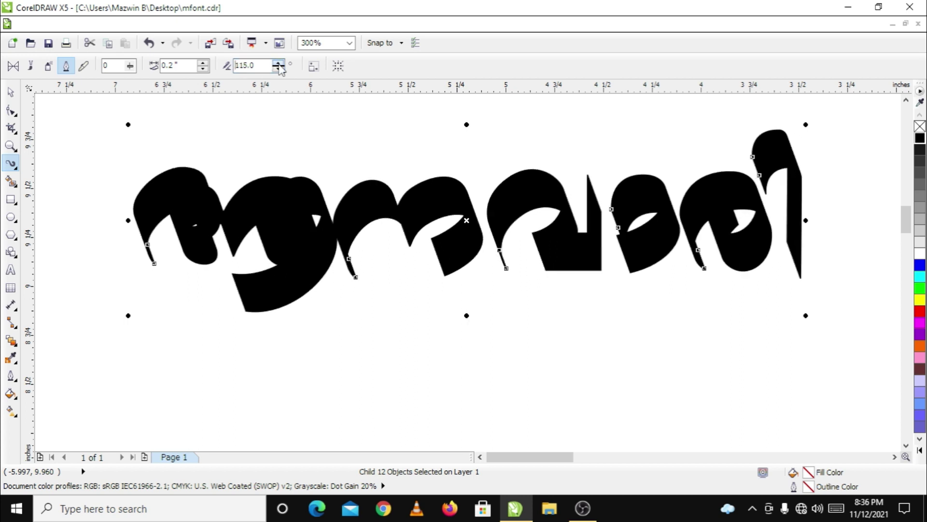
click(279, 62)
click(279, 62)
click(279, 63)
click(279, 63)
click(278, 63)
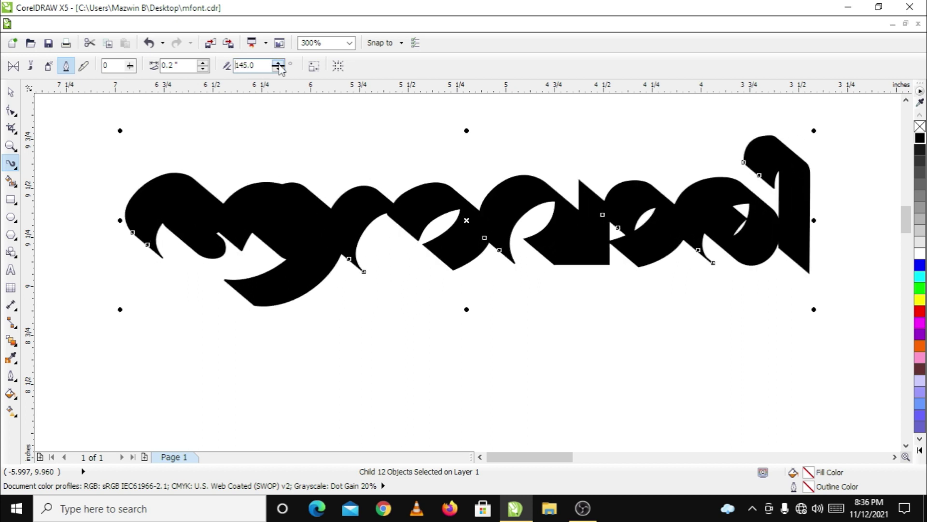
click(279, 63)
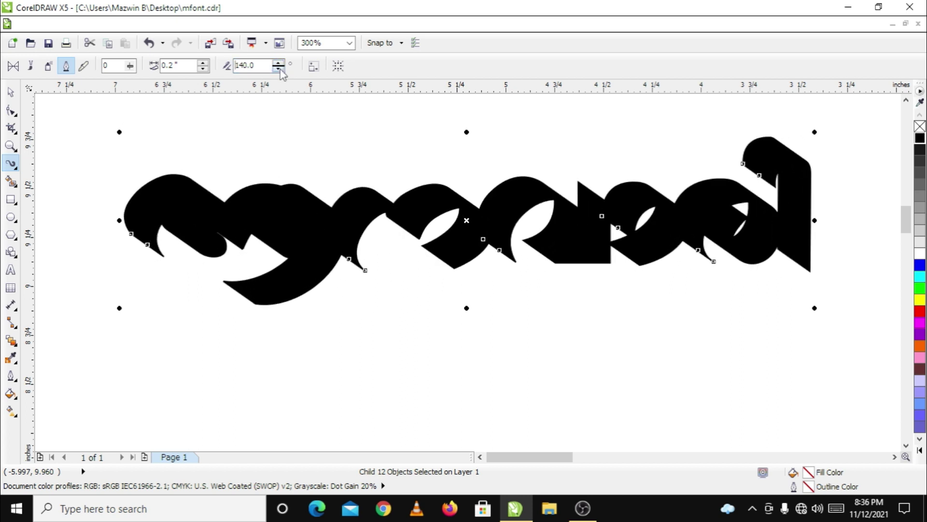
Set the word's calligraphic angle to 60°
click(279, 68)
click(279, 68)
click(279, 68)
click(279, 67)
click(279, 67)
click(279, 67)
click(278, 67)
click(278, 68)
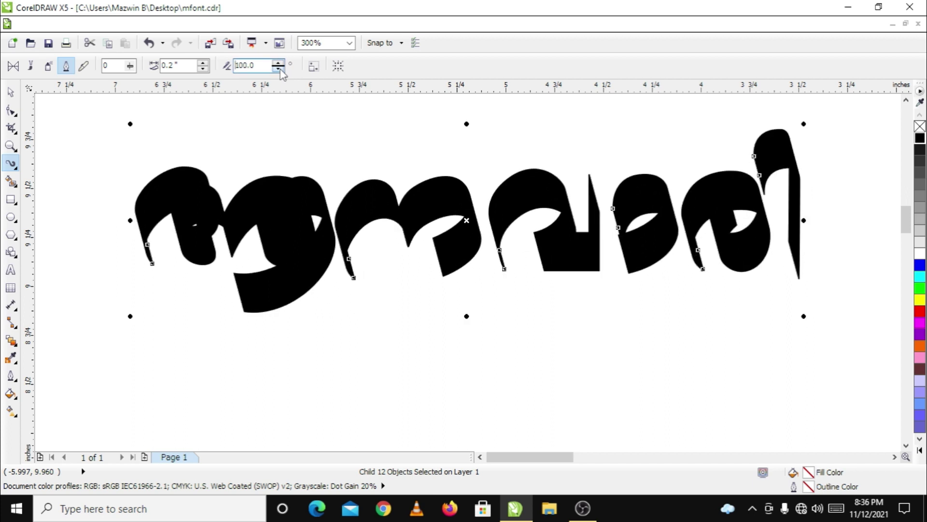
click(279, 68)
click(279, 68)
click(278, 68)
click(279, 68)
click(278, 67)
click(279, 68)
click(279, 68)
click(278, 68)
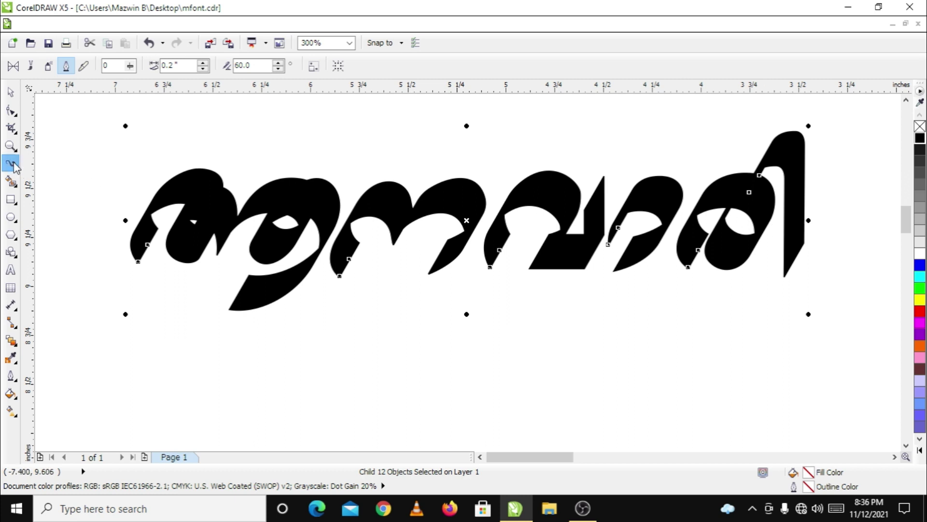
Break apart the 12 selected Artistic Media objects of the word, separating the strokes from their control curves
click(11, 92)
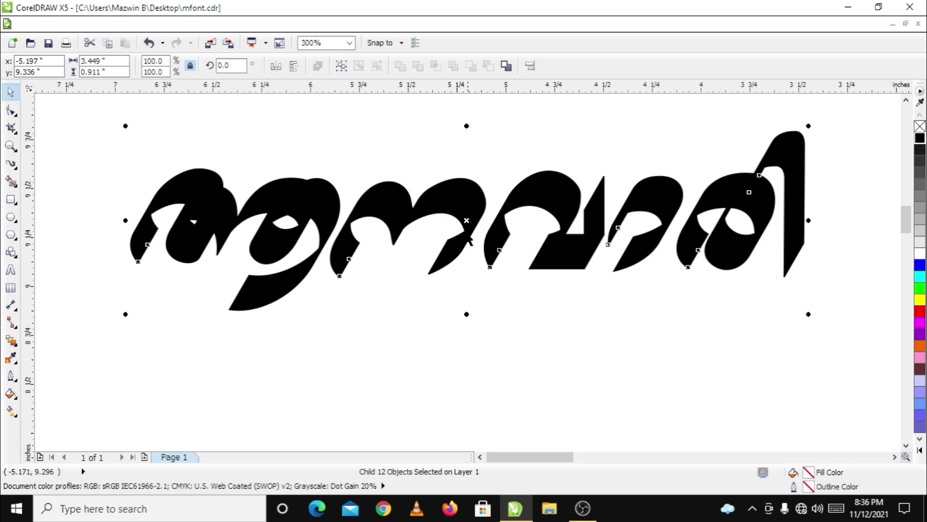
click(142, 28)
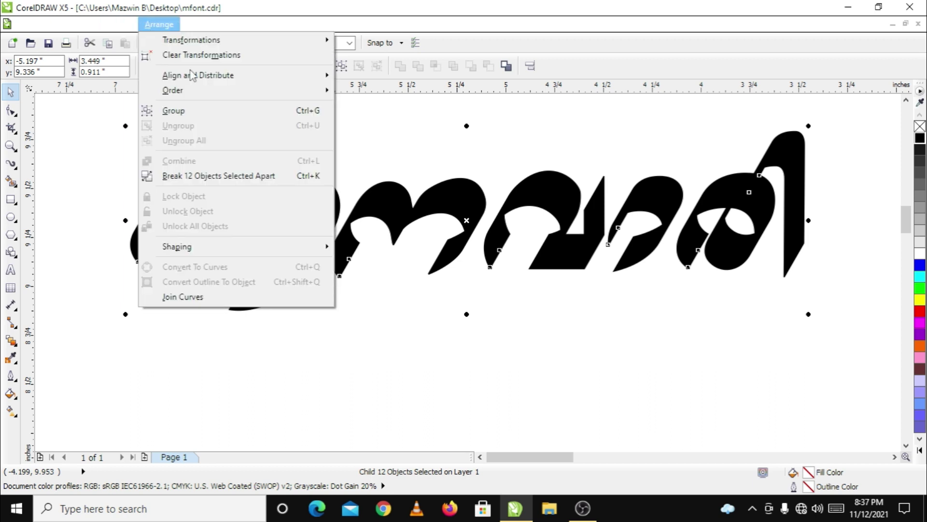
click(265, 177)
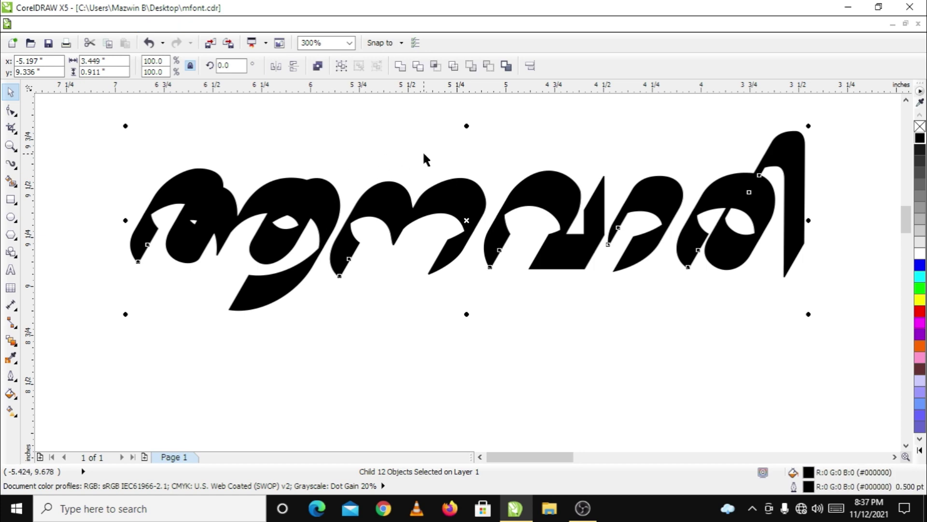
Remove the fill from the word and place it about 0.28" lower
click(472, 284)
drag(445, 267, 440, 381)
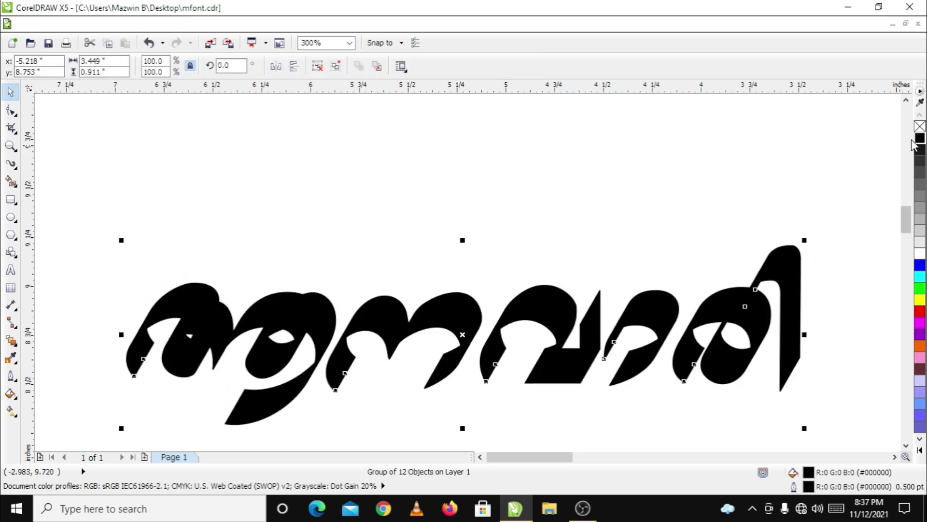
click(920, 127)
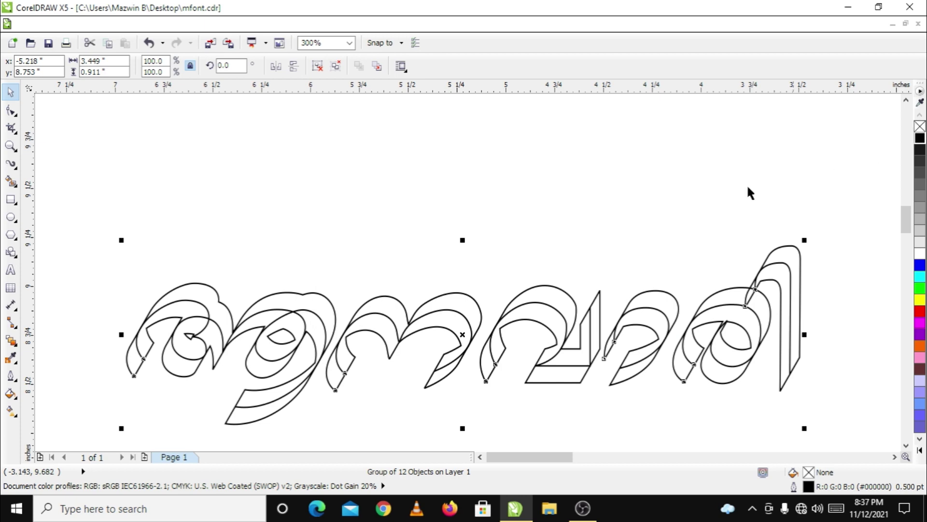
click(357, 242)
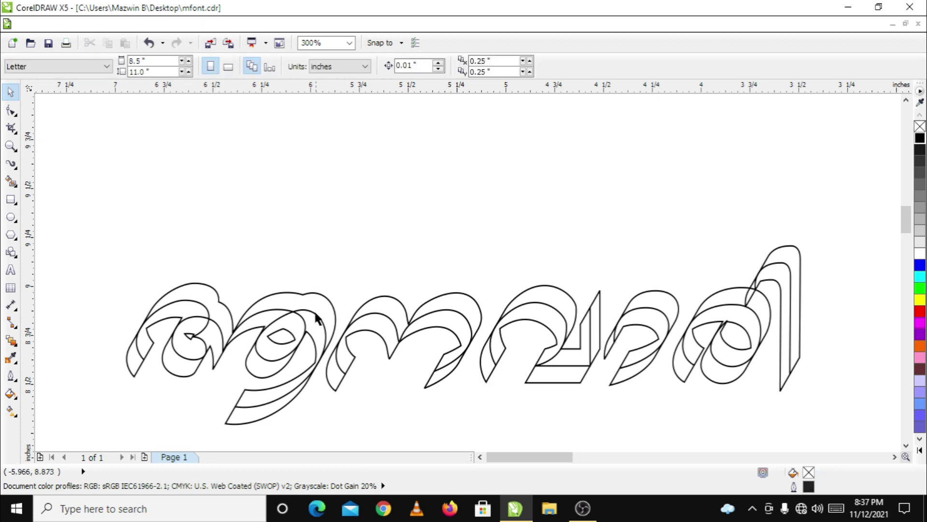
drag(315, 313, 323, 254)
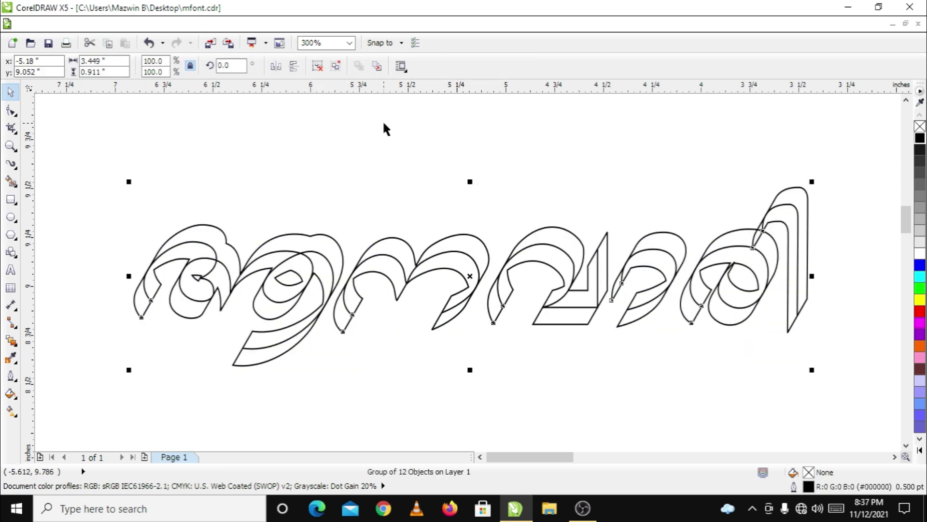
Ungroup the word and move the six single-line letter curves out of the outlined letters into the space above
click(317, 66)
click(340, 116)
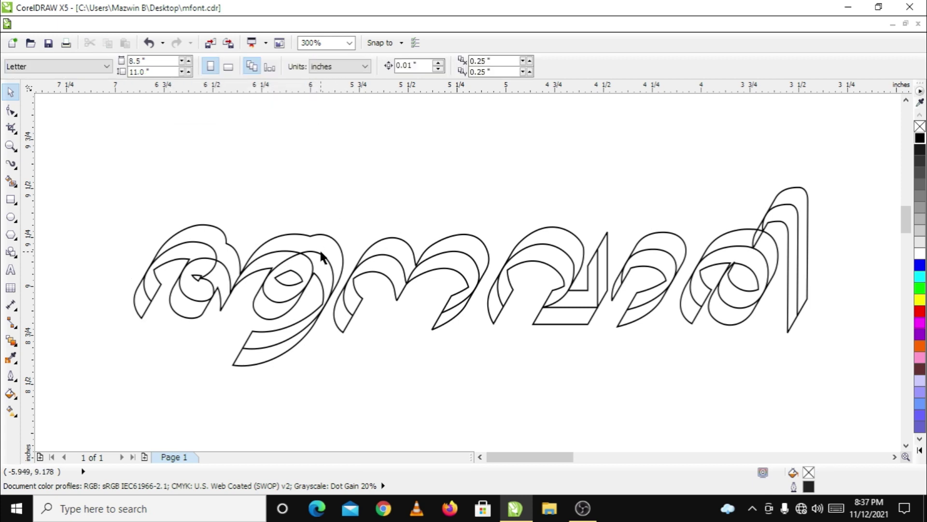
drag(322, 257, 356, 144)
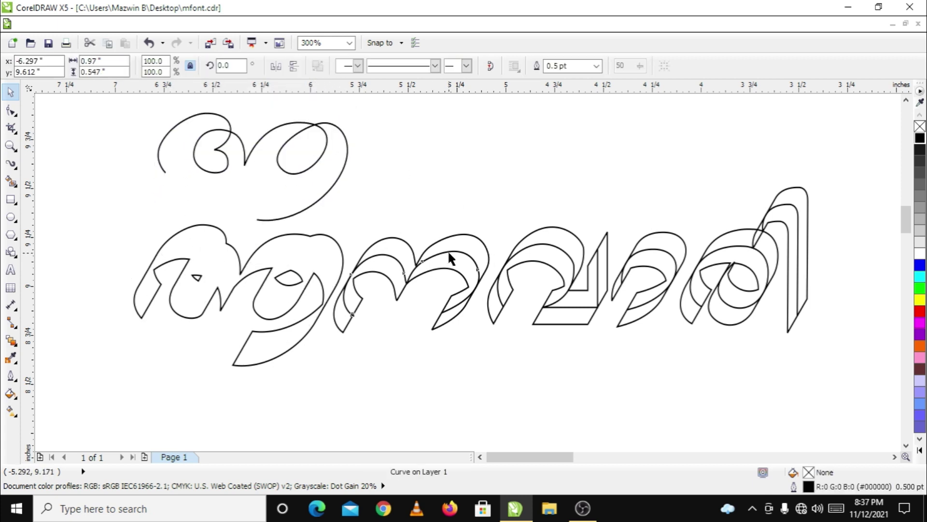
drag(449, 253, 443, 139)
drag(569, 260, 505, 130)
drag(671, 258, 552, 143)
drag(730, 252, 537, 140)
drag(794, 210, 565, 102)
Select the six outlined letters of ആനവാരി and fill them with blue
drag(83, 169, 870, 371)
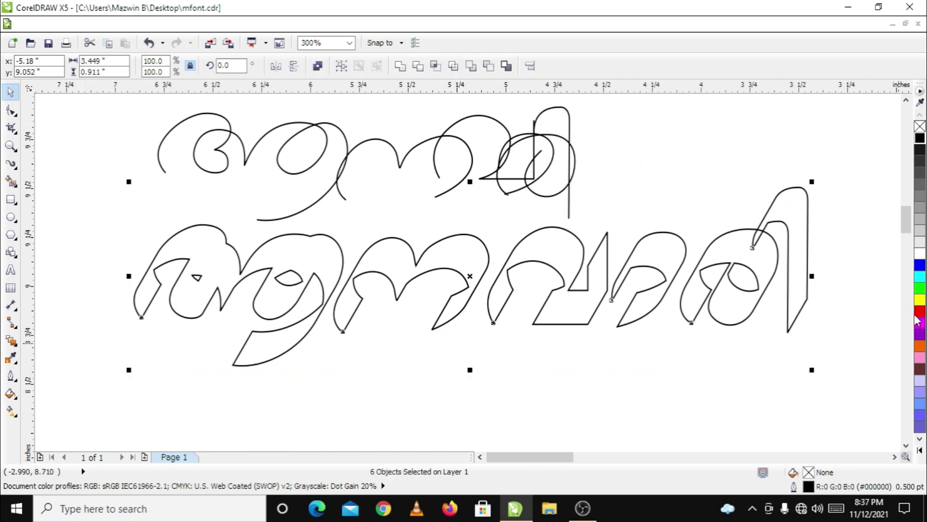
click(920, 265)
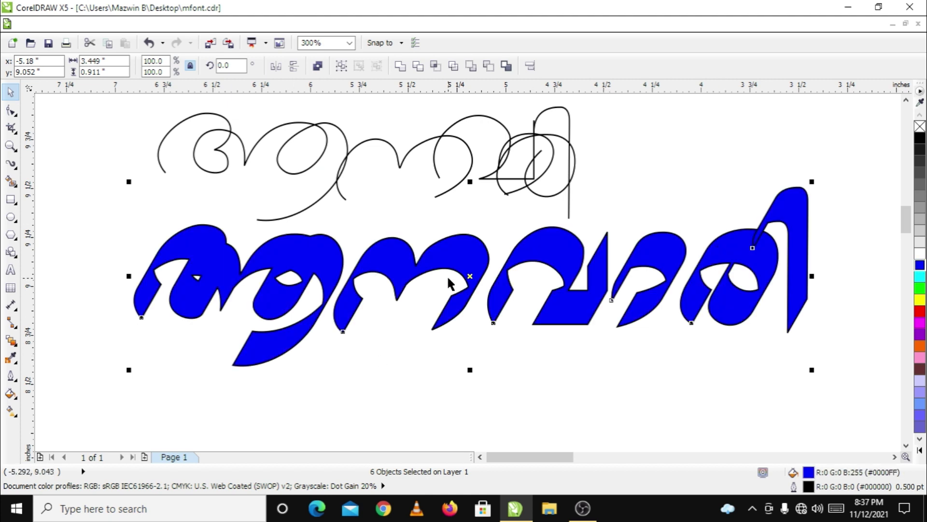
Copy the single-line letters എ, ല and ി from the letter chart into the blank space above the page to form എലി
scroll(447, 274, down, 2)
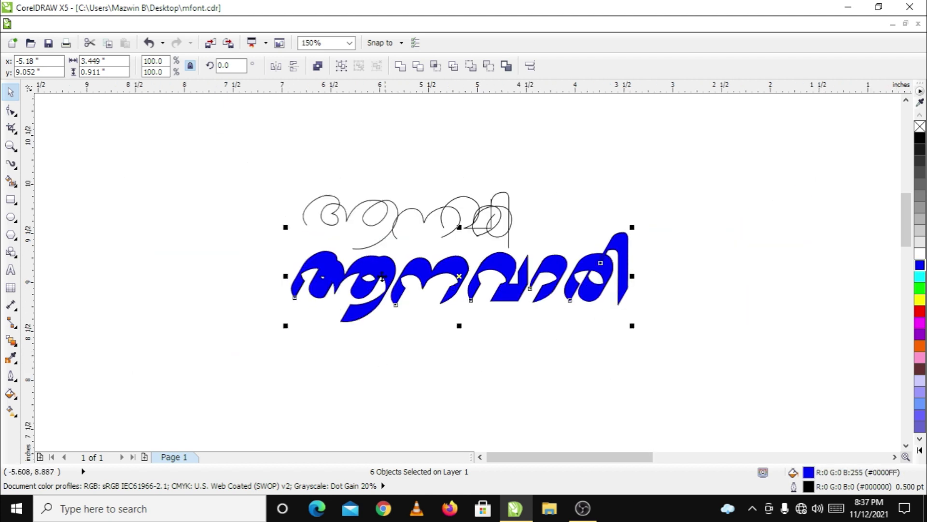
scroll(715, 303, down, 2)
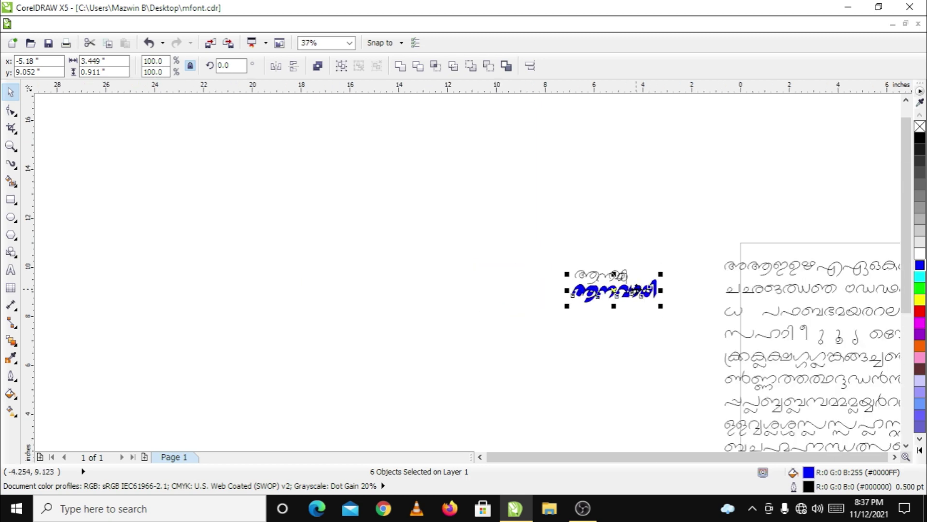
click(894, 456)
click(895, 457)
click(894, 457)
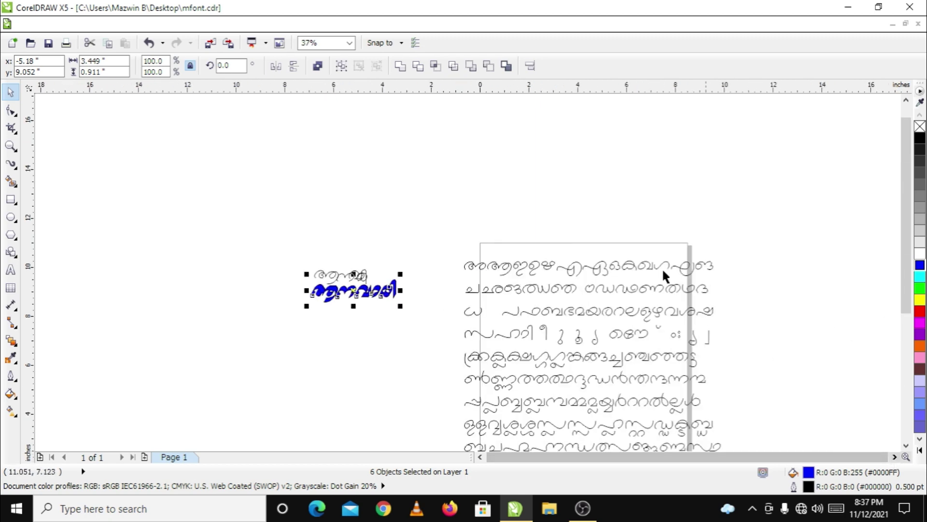
scroll(627, 245, up, 2)
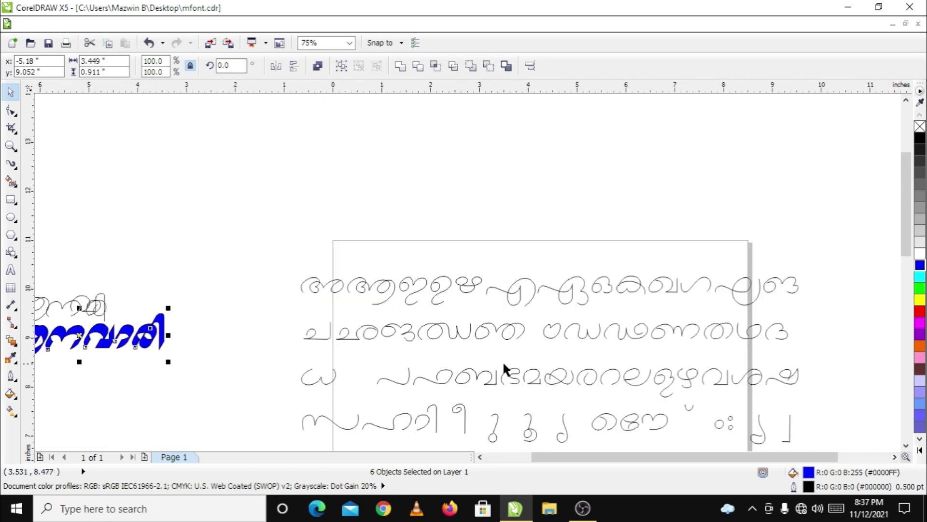
drag(524, 303, 312, 173)
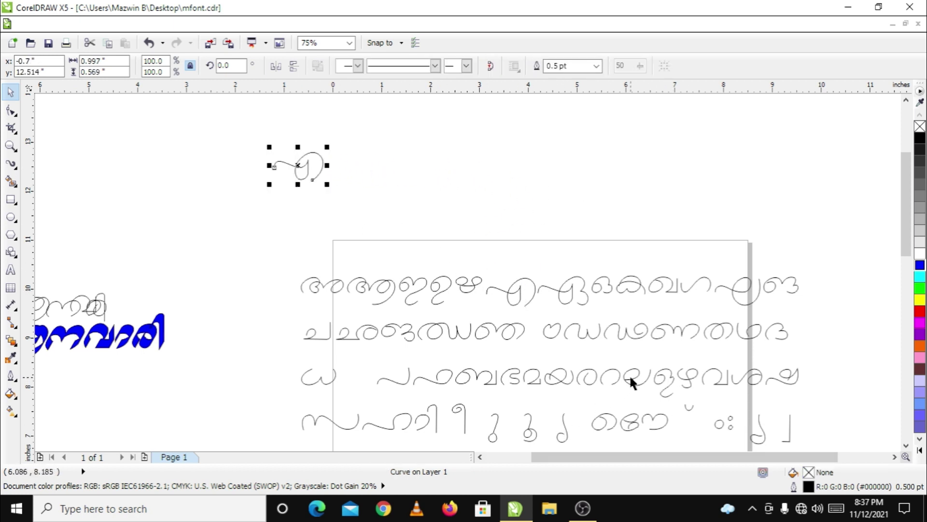
drag(630, 377, 505, 237)
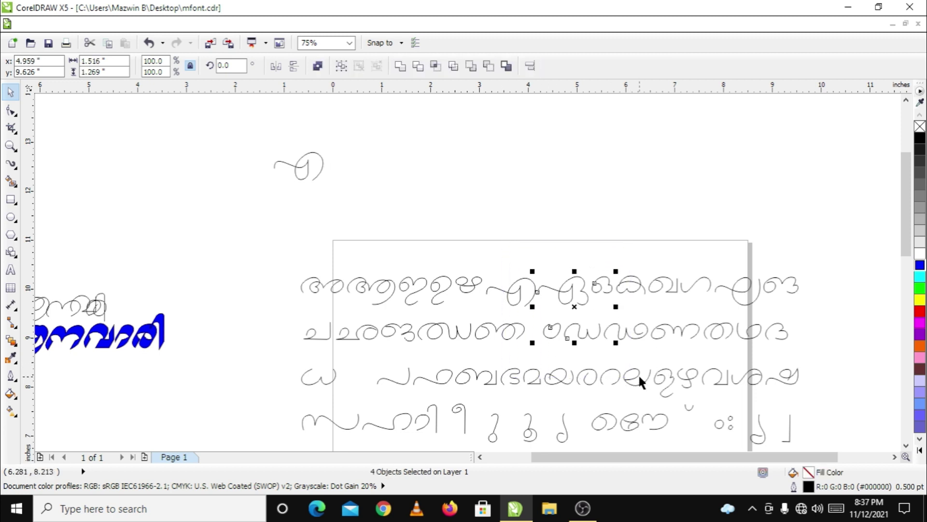
drag(637, 379, 342, 164)
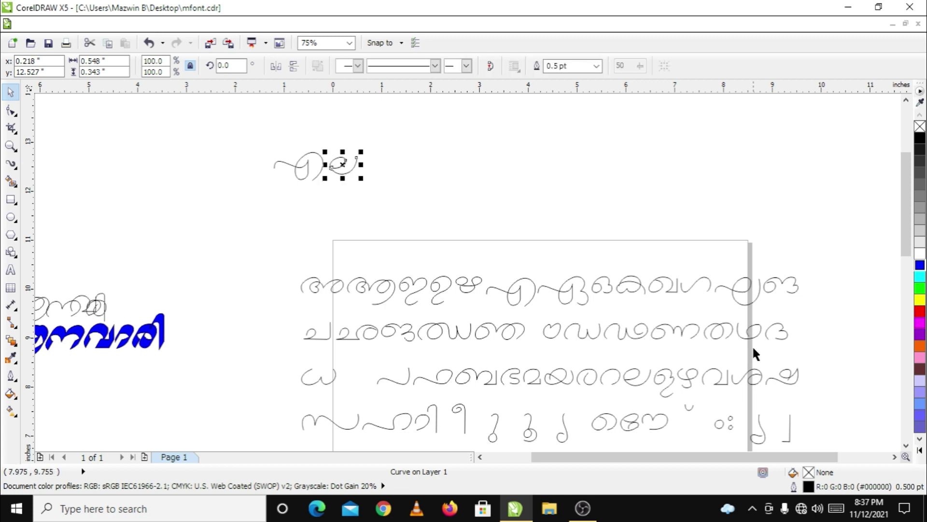
mouse_move(438, 423)
mouse_down()
mouse_move(385, 197)
mouse_move(363, 165)
mouse_up()
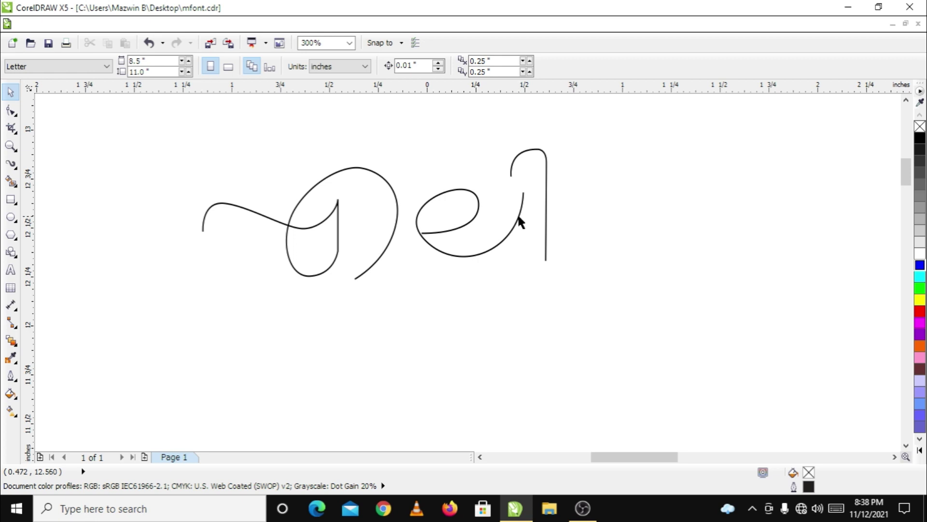
Nudge ല slightly closer to എ and group the three letter curves of എലി
drag(518, 214, 515, 216)
click(600, 135)
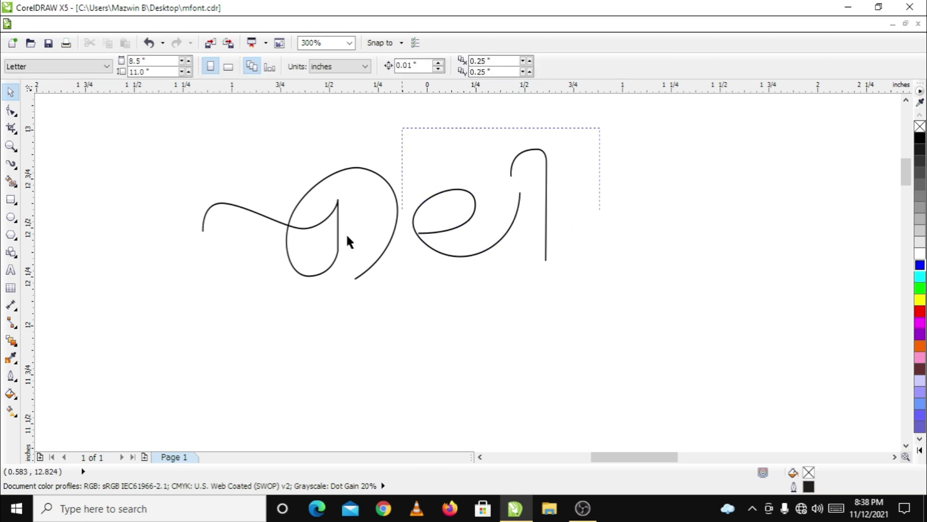
drag(346, 238, 170, 308)
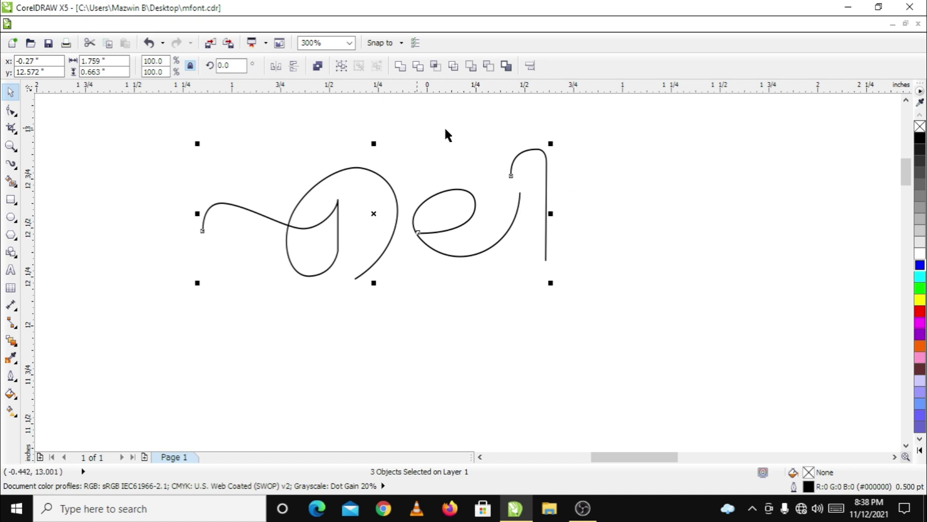
click(341, 66)
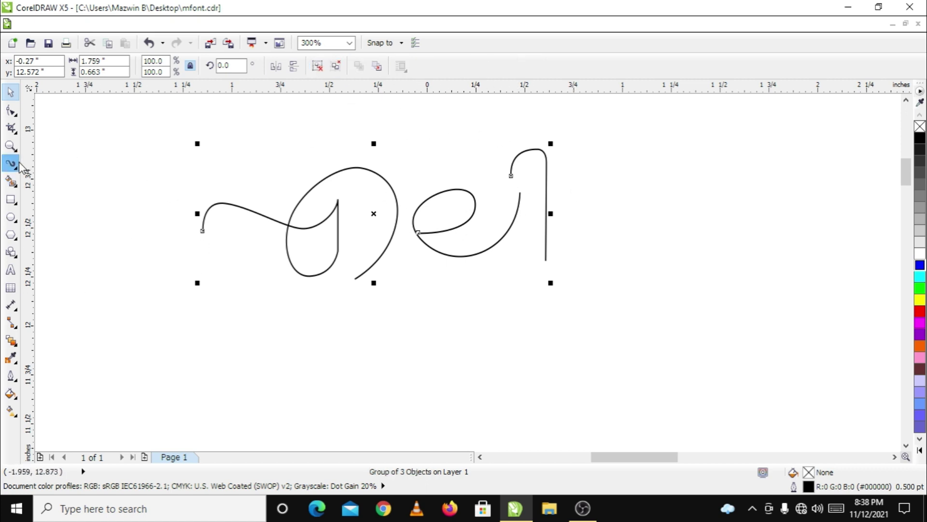
Apply Artistic Media in Pressure mode to the grouped word എലി with a stroke width of about 0.1"
click(18, 167)
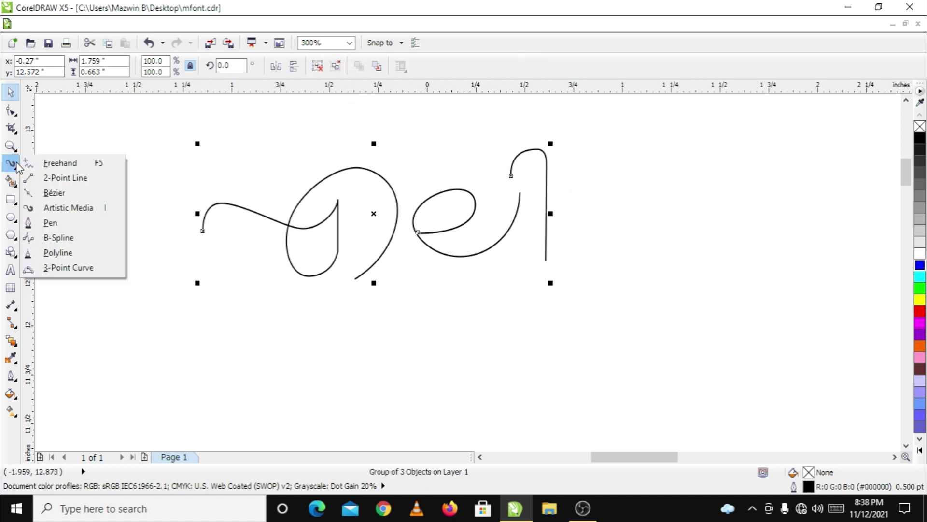
click(70, 207)
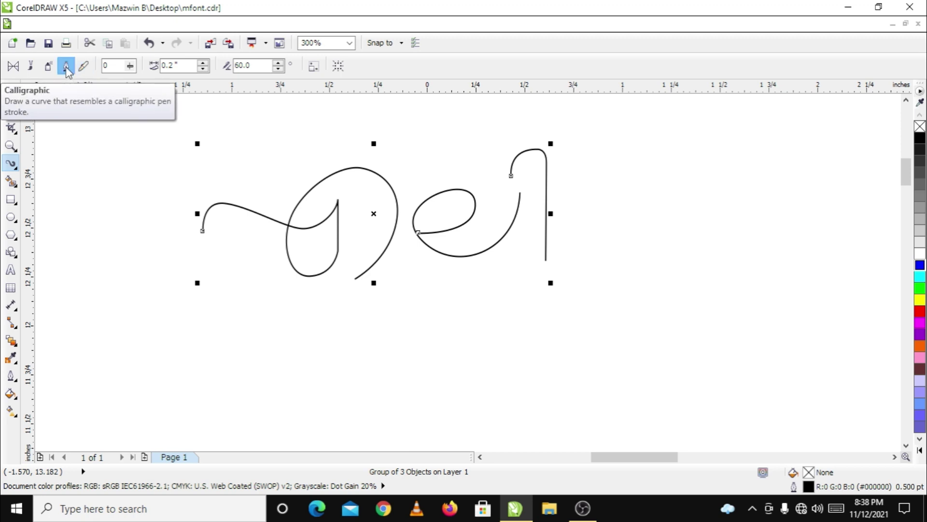
click(84, 67)
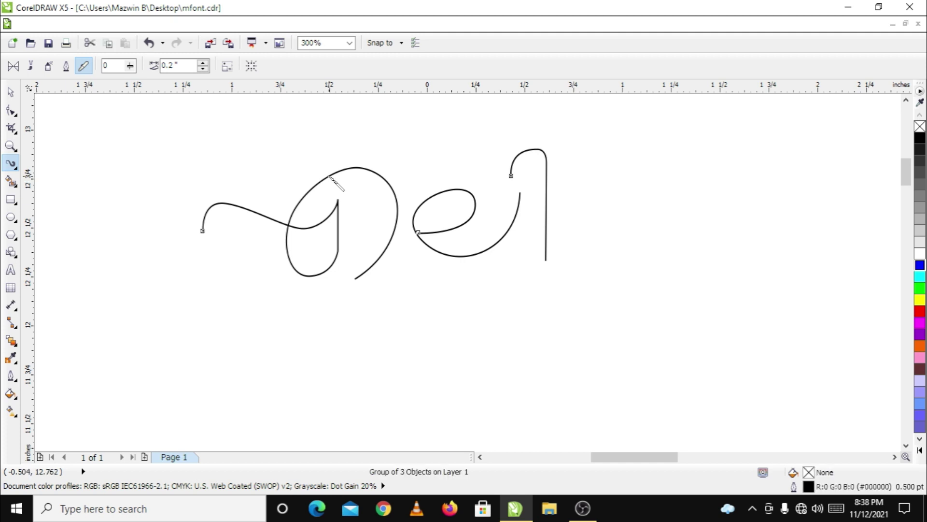
click(203, 63)
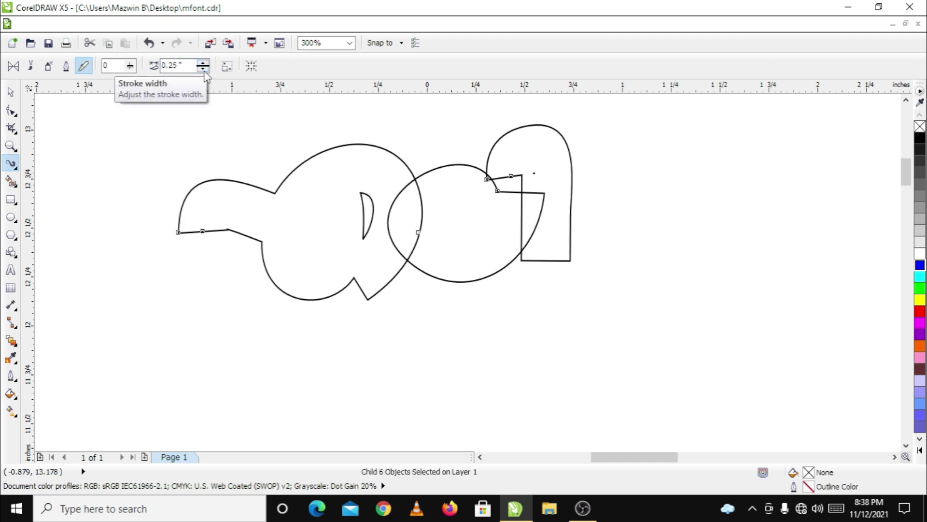
click(203, 69)
click(204, 68)
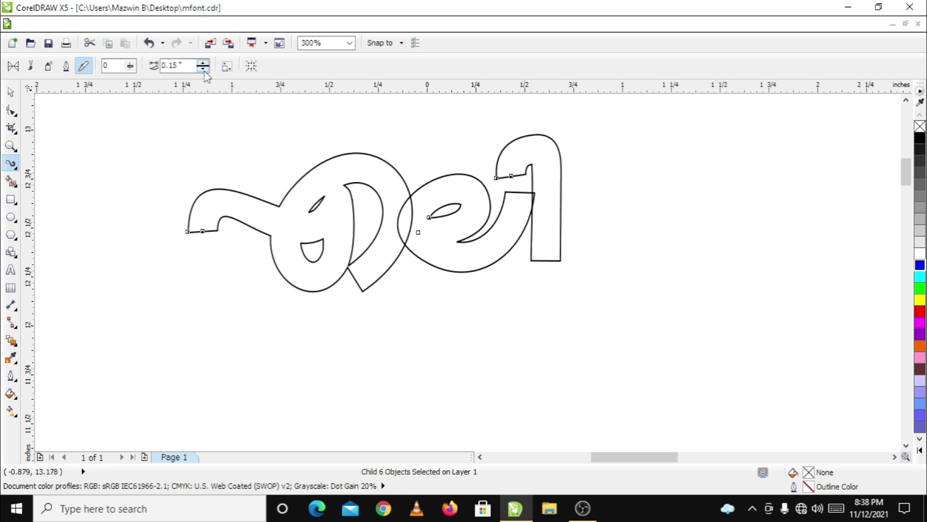
click(203, 69)
Break apart the Artistic Media objects of എലി, separating the strokes from their control curves
click(10, 92)
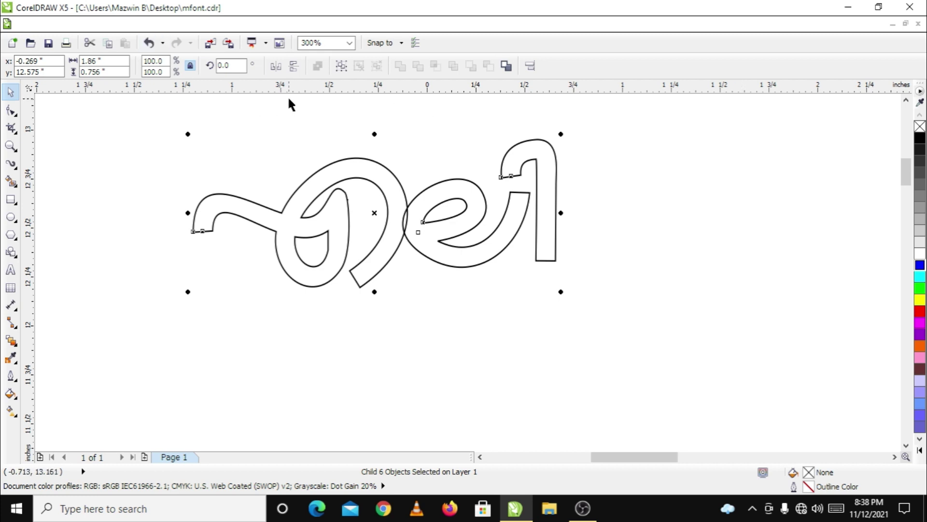
key(ctrl+k)
click(425, 148)
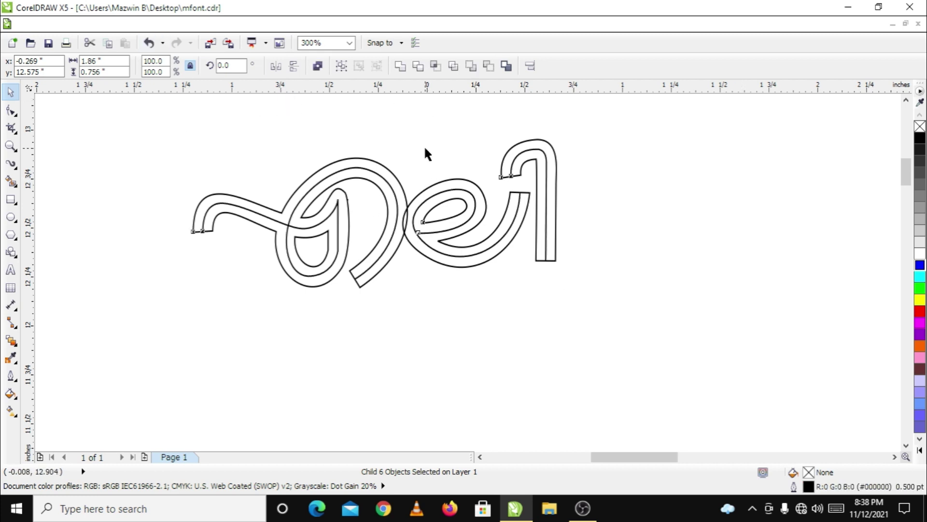
Move the broken-apart word എലി about 0.54" down and 0.29" to the right, and ungroup it
drag(377, 178, 433, 284)
click(317, 66)
click(508, 236)
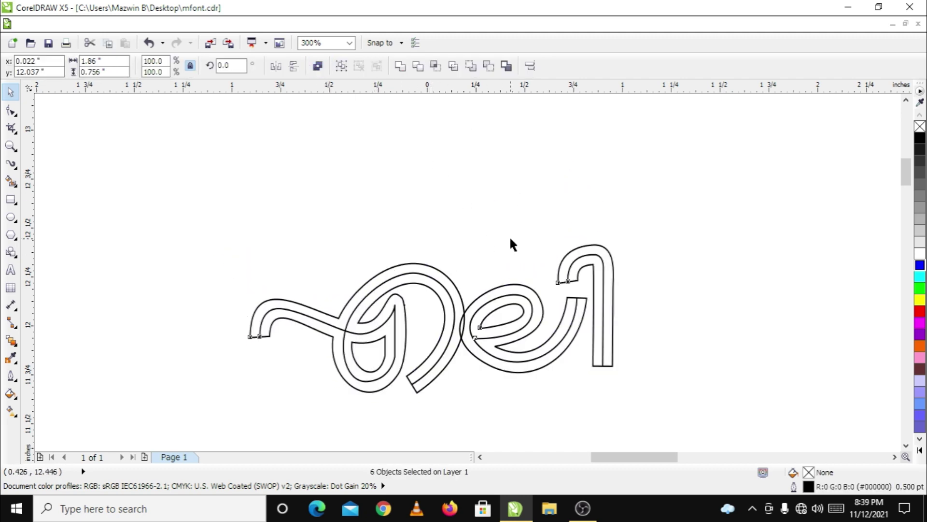
Move the three single-line curves out of the outlined letters of എലി and delete them
drag(448, 295, 449, 169)
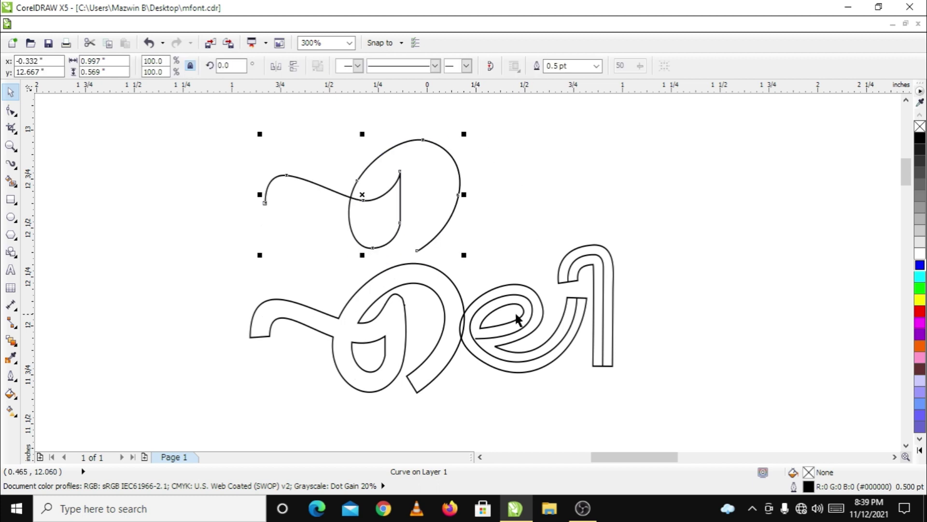
drag(516, 297, 502, 165)
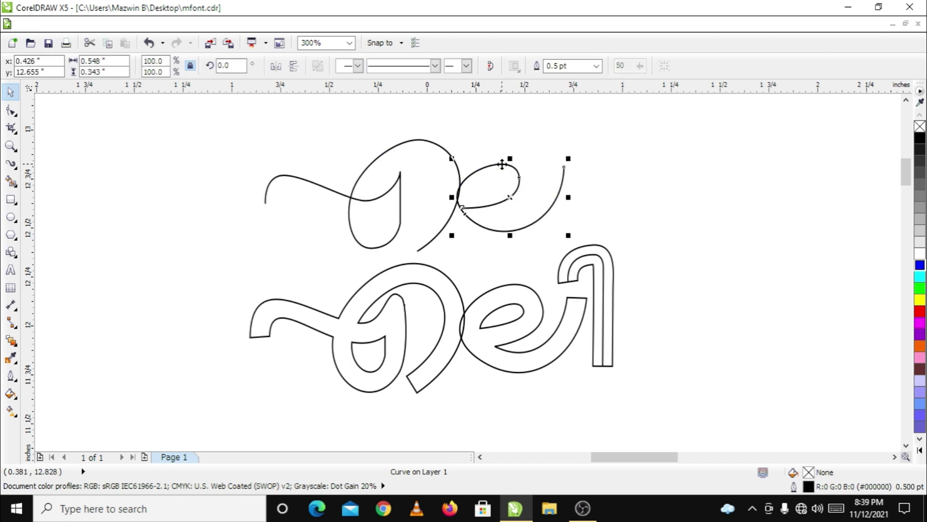
mouse_move(590, 261)
mouse_down()
mouse_move(600, 124)
mouse_move(558, 120)
mouse_move(565, 125)
mouse_up()
drag(606, 101, 203, 277)
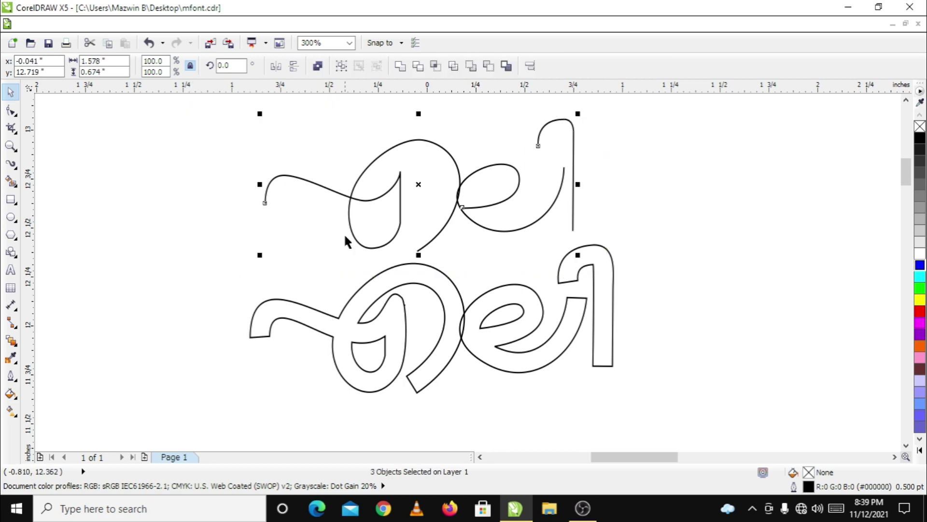
key(Delete)
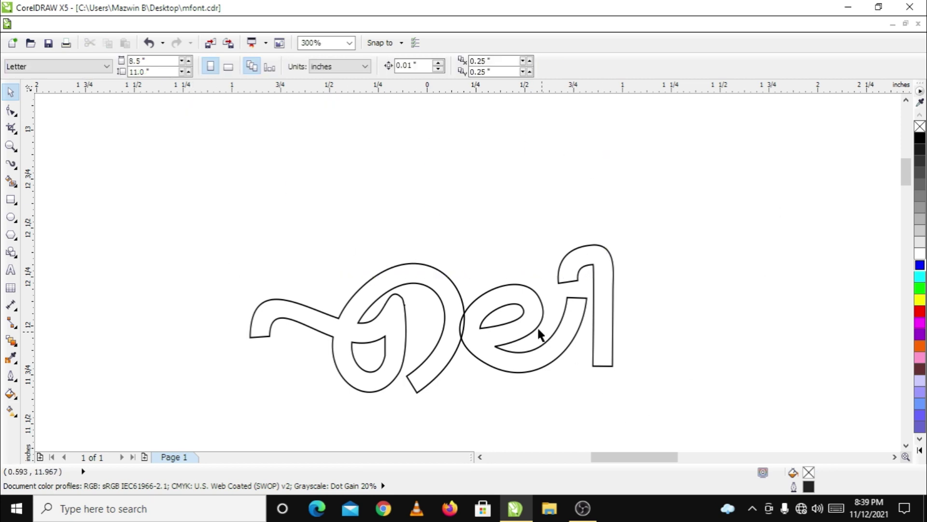
Fill the outlined letter ല with red, the ി sign with blue and the letter എ with purple
click(560, 314)
click(920, 310)
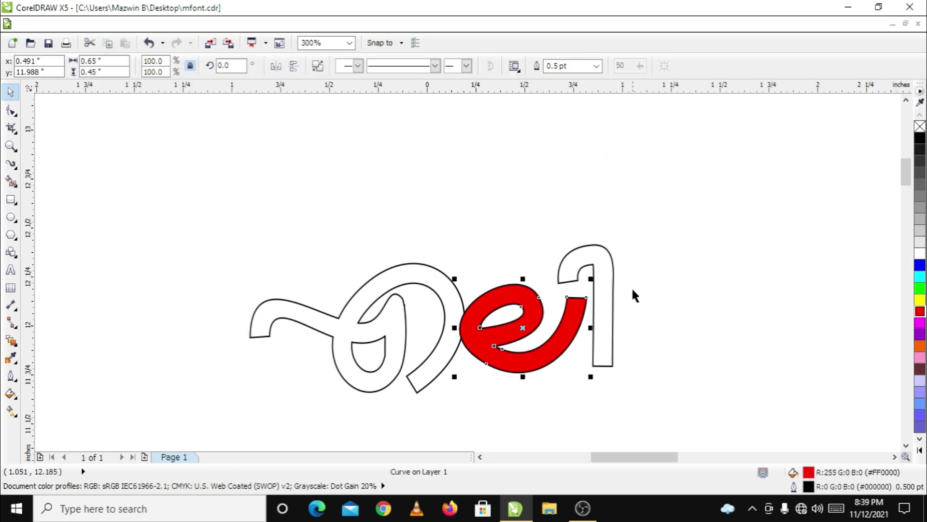
click(612, 283)
click(920, 264)
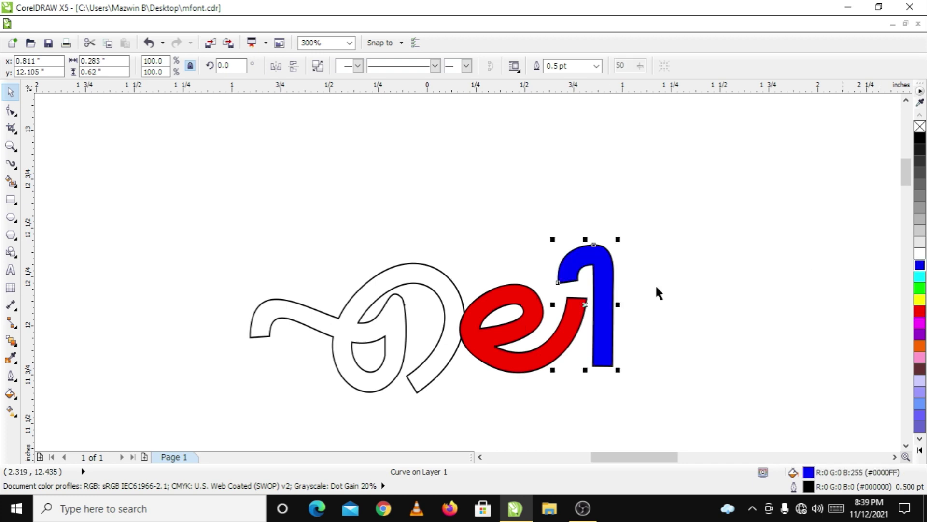
click(452, 300)
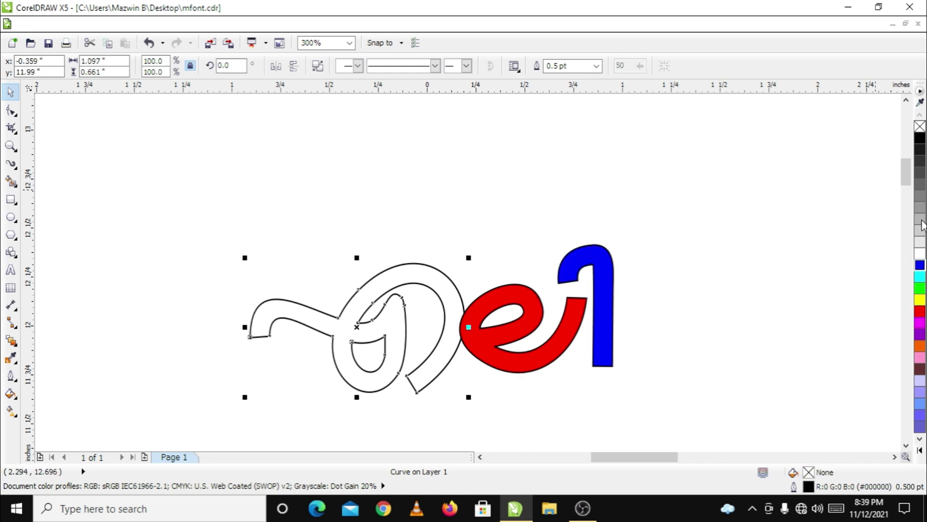
click(920, 334)
Select the three coloured letters of എലി and delete them
click(658, 273)
key(ctrl+a)
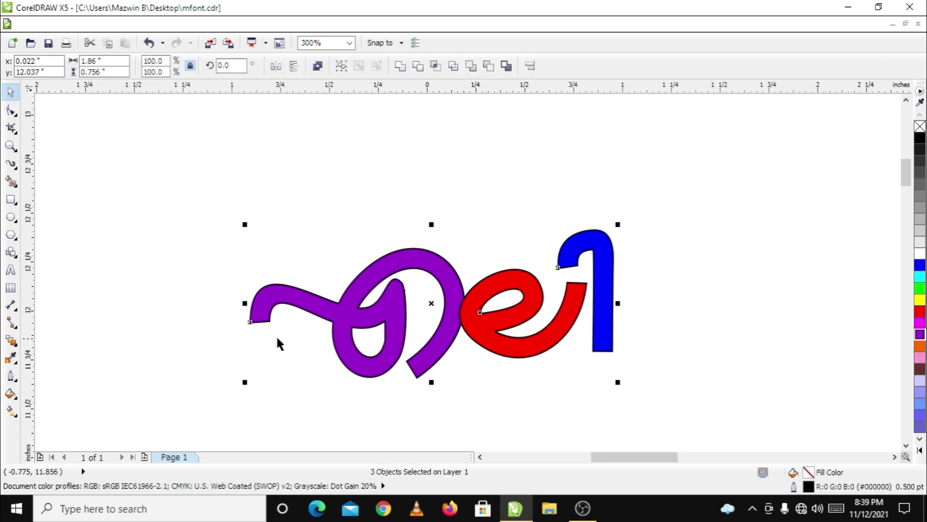
key(Delete)
Place the single-line curves ബ, ല and the ൂ sign from the letter chart side by side above the page
scroll(479, 413, down, 5)
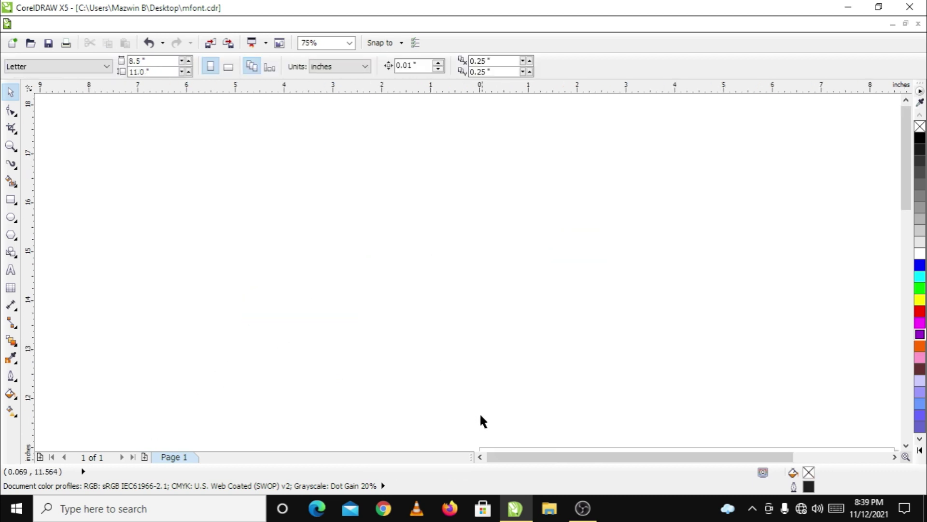
scroll(526, 406, down, 1)
scroll(541, 433, up, 1)
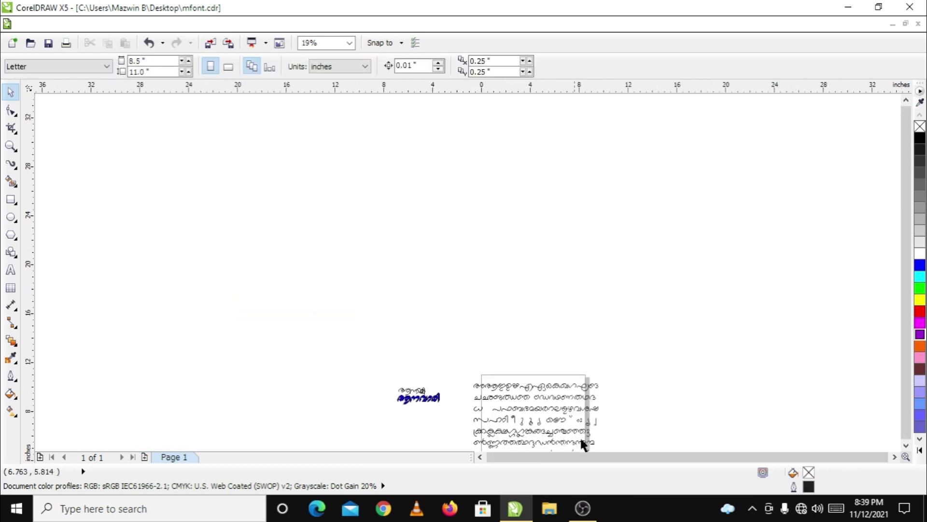
click(906, 445)
scroll(538, 356, up, 1)
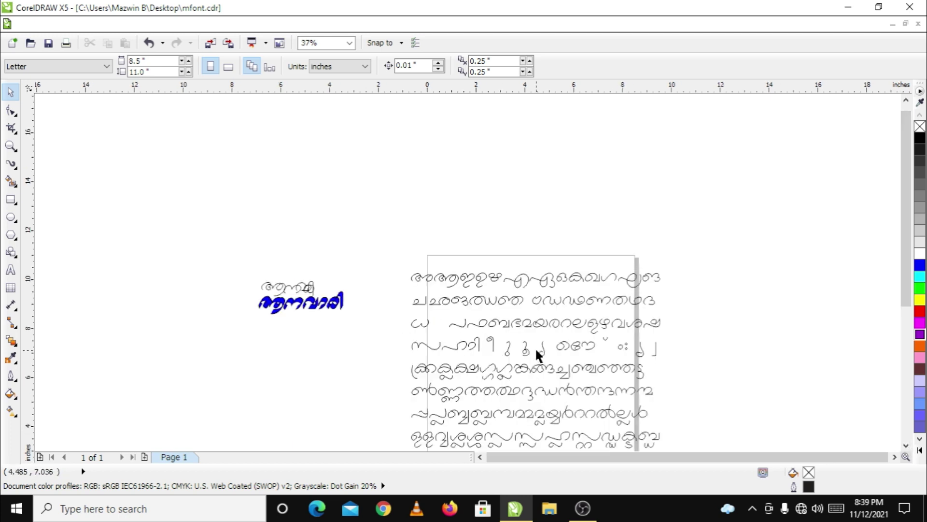
scroll(517, 277, up, 1)
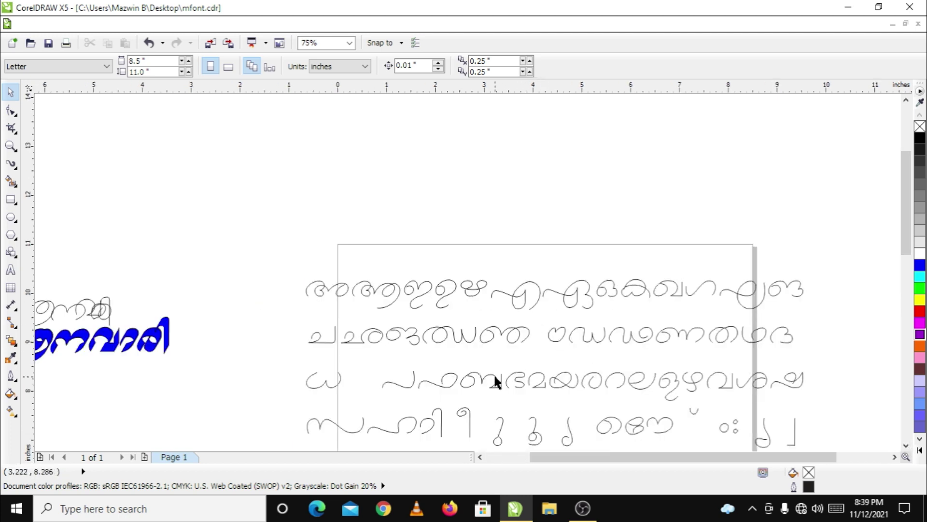
drag(498, 381, 278, 160)
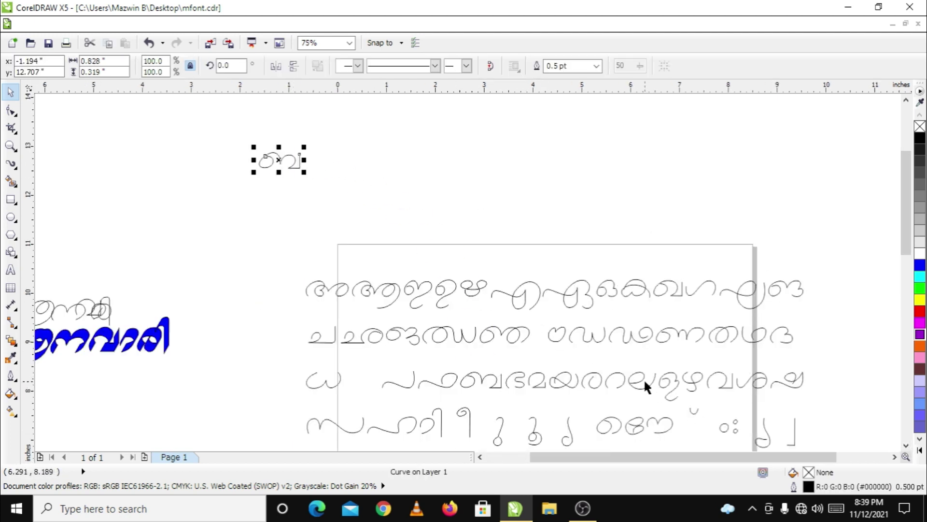
drag(638, 379, 315, 160)
drag(541, 438, 342, 166)
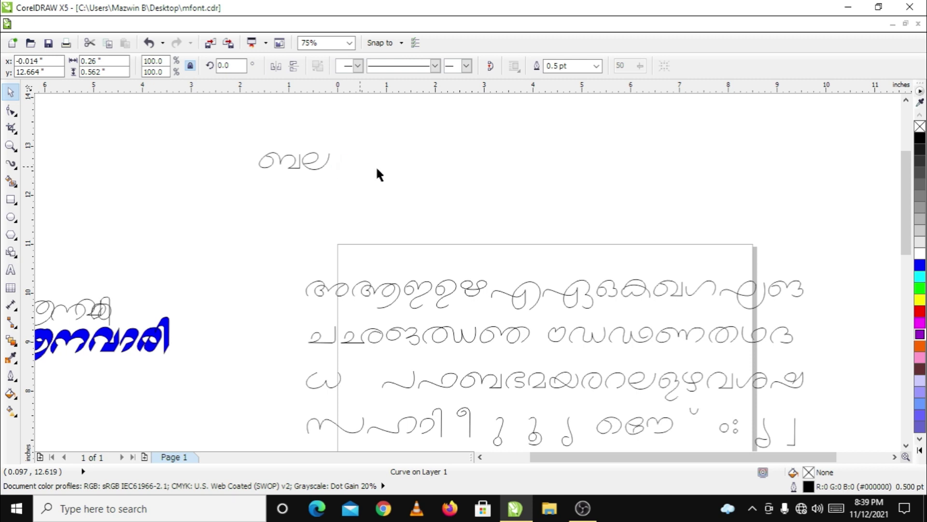
Move the ൺ curve from the chart to the end of the word and position it close beside the ൂ sign
drag(906, 237, 904, 301)
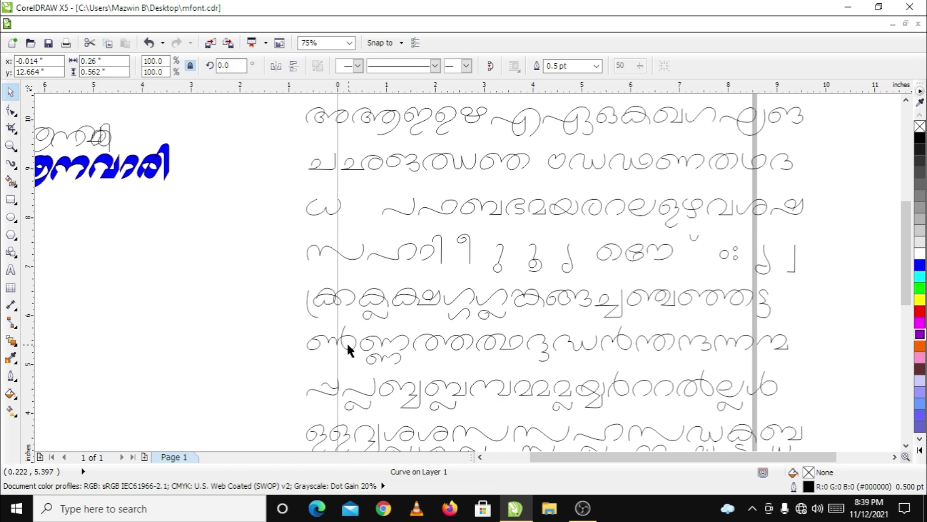
drag(342, 346, 251, 118)
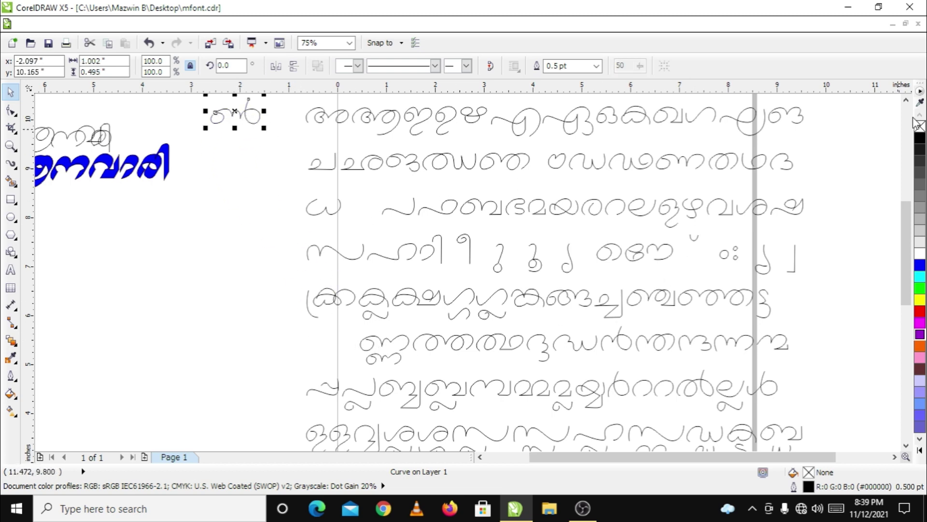
click(906, 100)
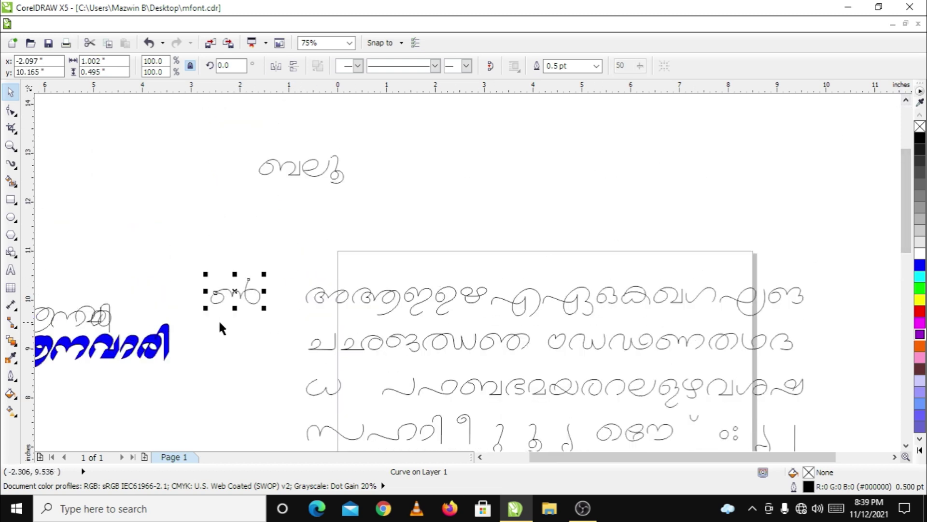
drag(239, 295, 373, 166)
scroll(307, 157, up, 2)
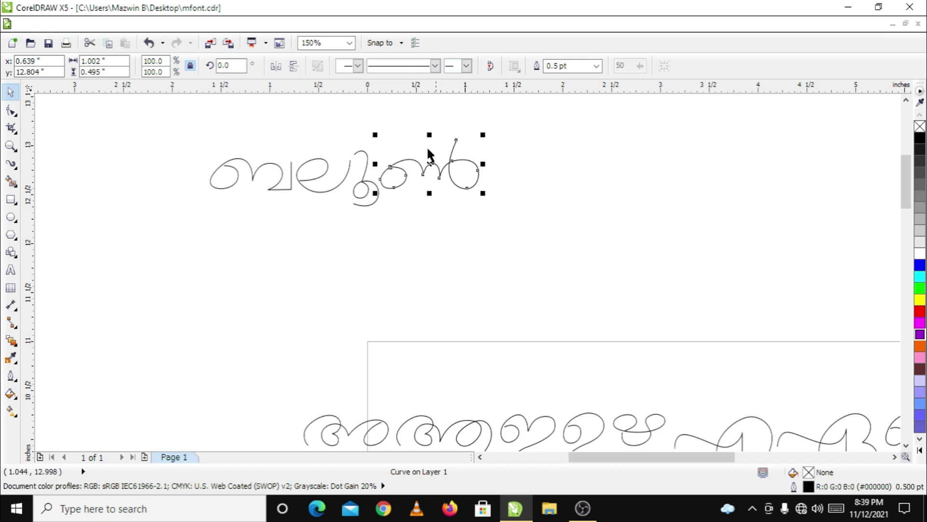
scroll(309, 131, up, 2)
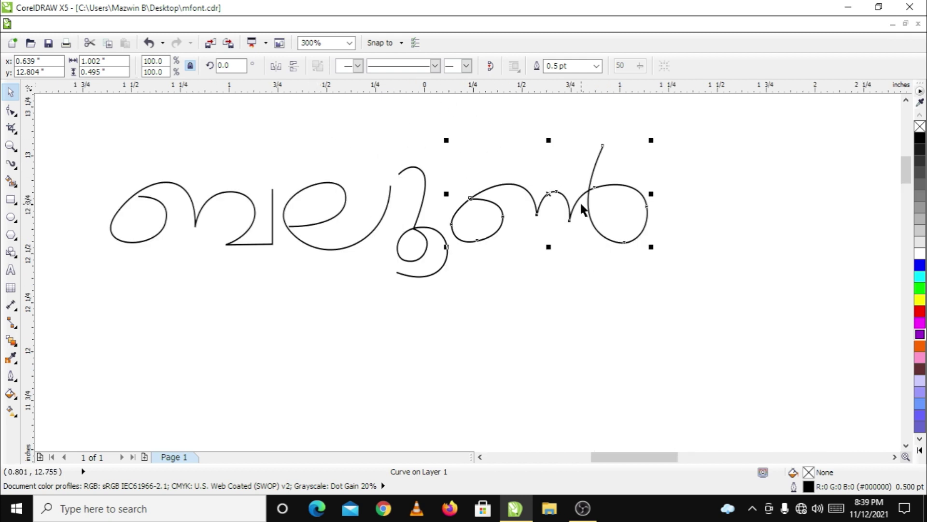
drag(581, 208, 579, 212)
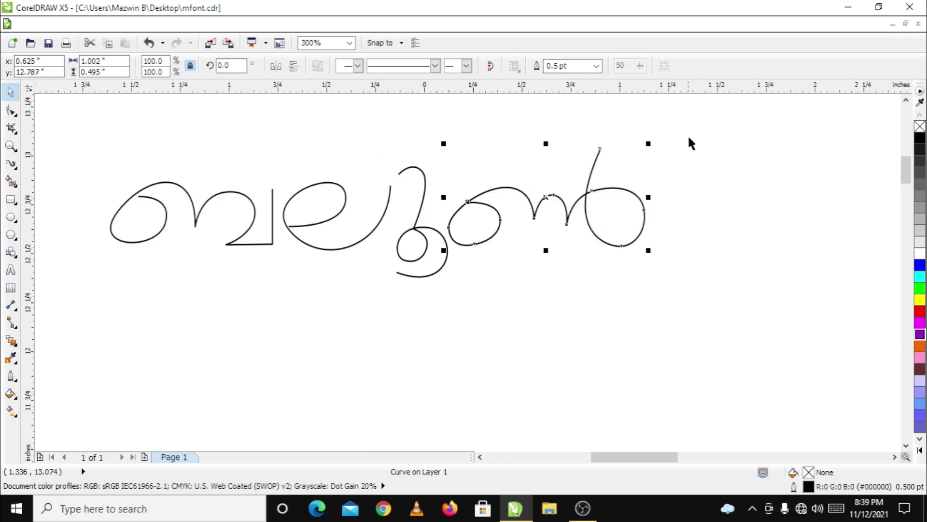
Group the four curves of ബലൂൺ and set Artistic Media to Brush mode with the Calligraphy category for the word
drag(698, 124, 97, 331)
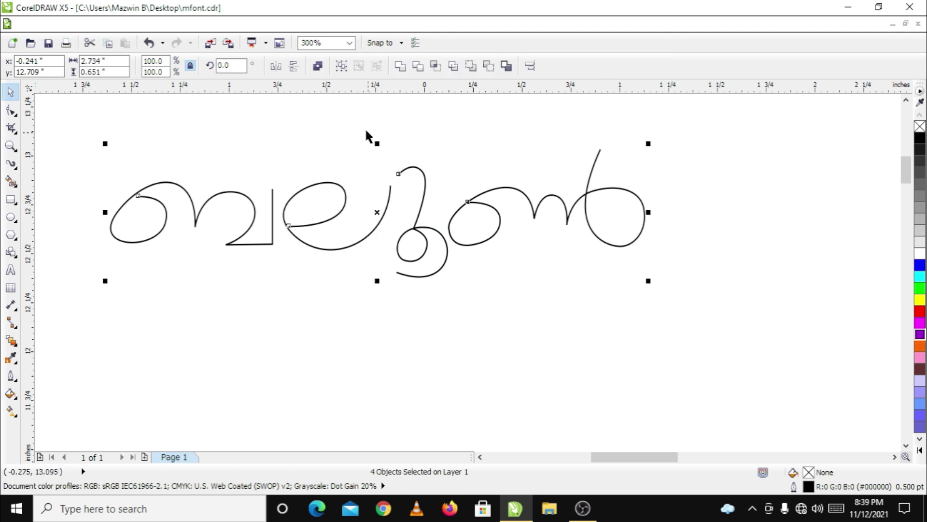
click(341, 65)
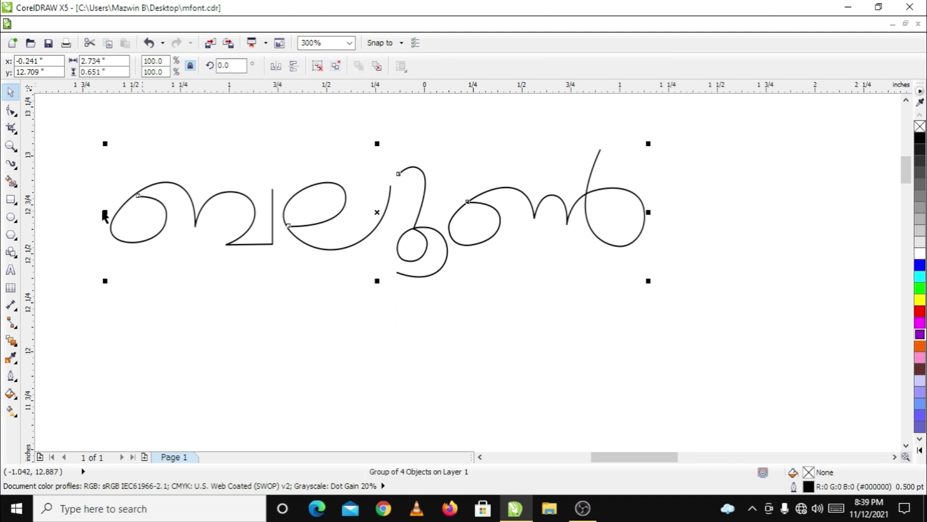
click(10, 165)
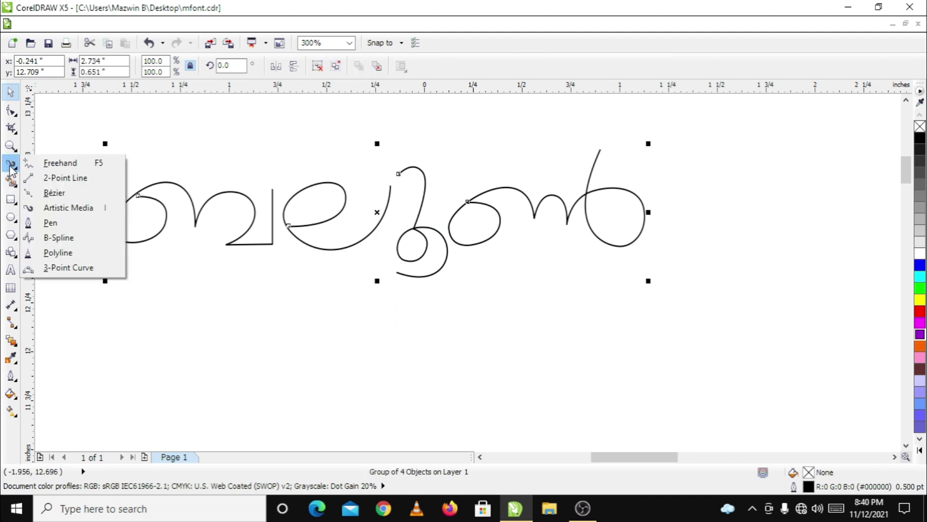
click(74, 209)
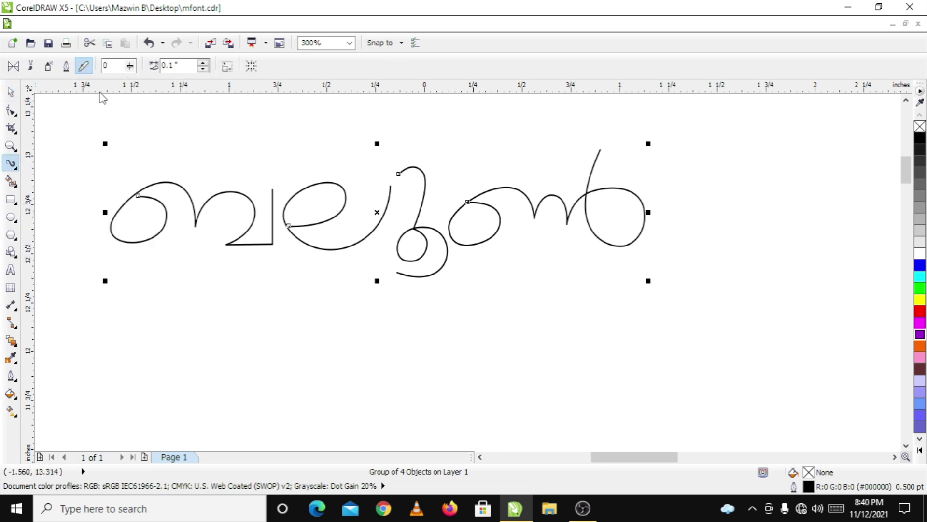
click(83, 70)
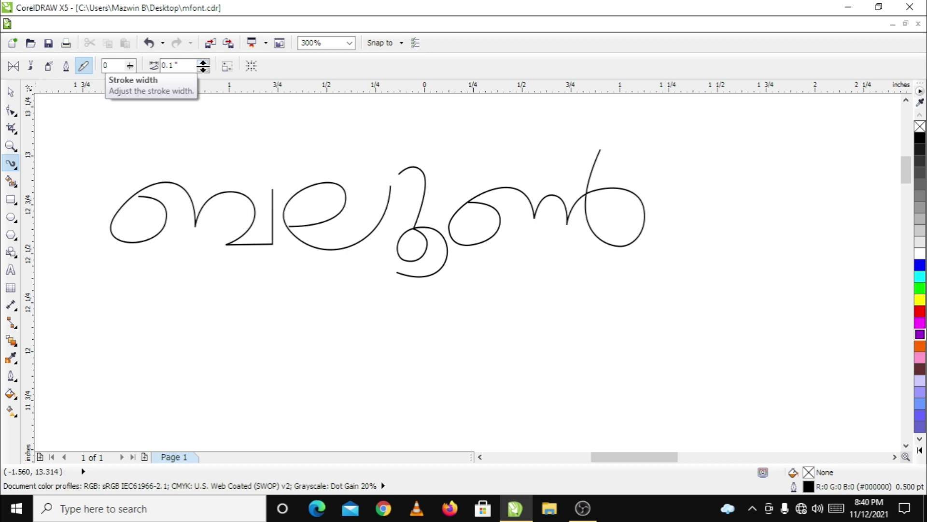
click(64, 72)
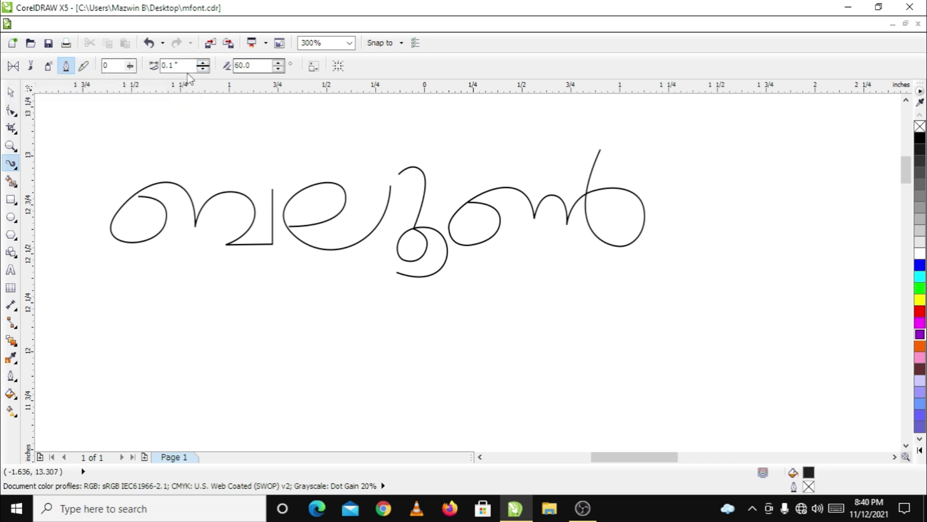
click(30, 67)
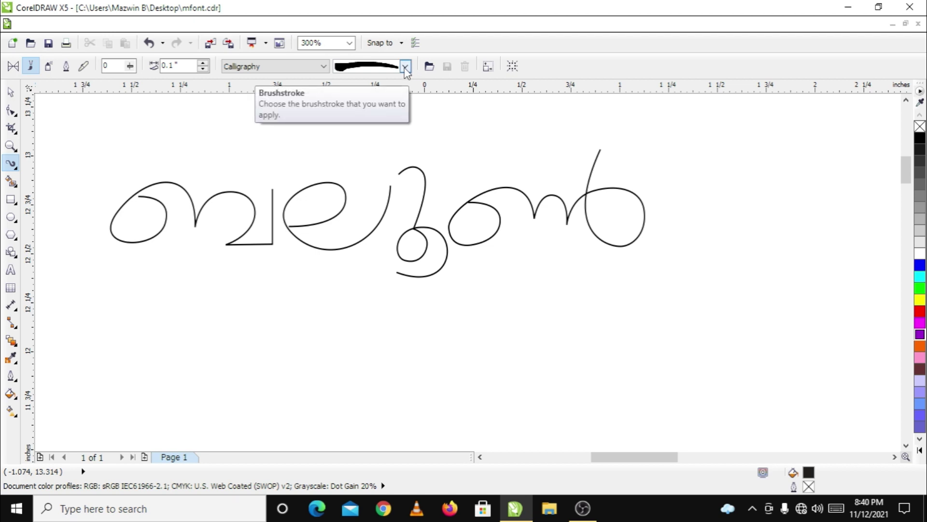
click(346, 196)
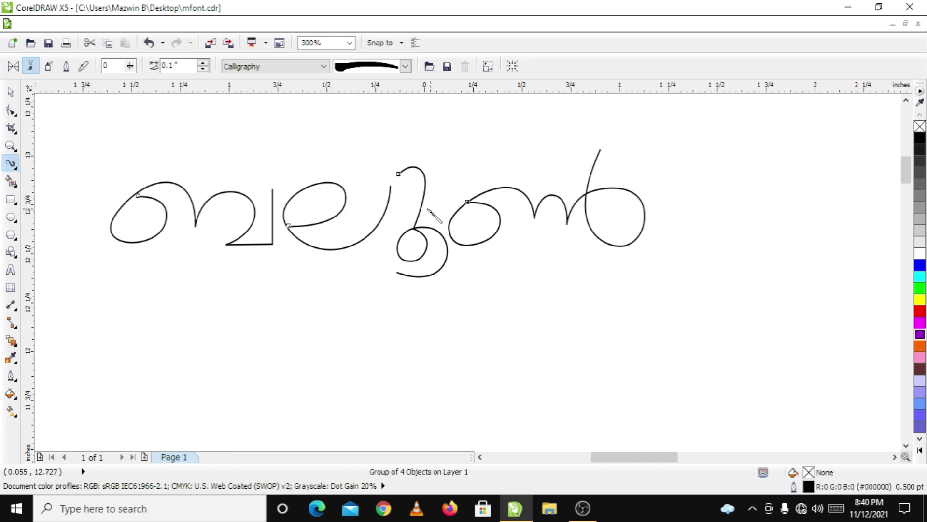
Apply the tapered dry-brush calligraphy stroke with the ragged end to ബലൂൺ and inspect the letter strokes up close
click(405, 67)
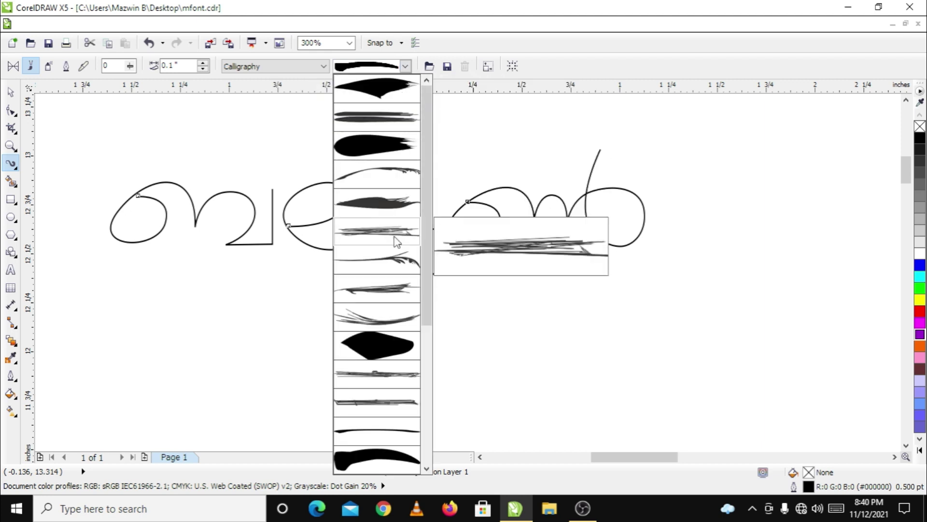
click(382, 206)
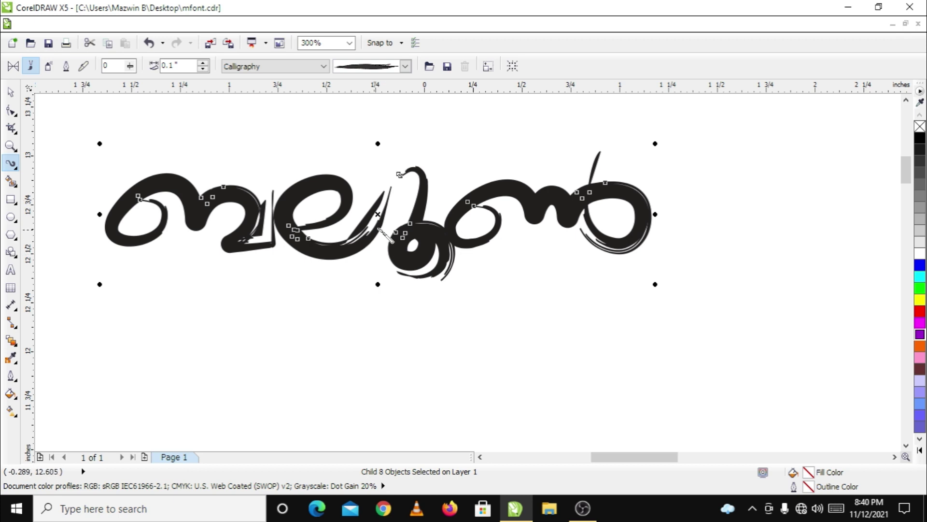
scroll(329, 225, up, 1)
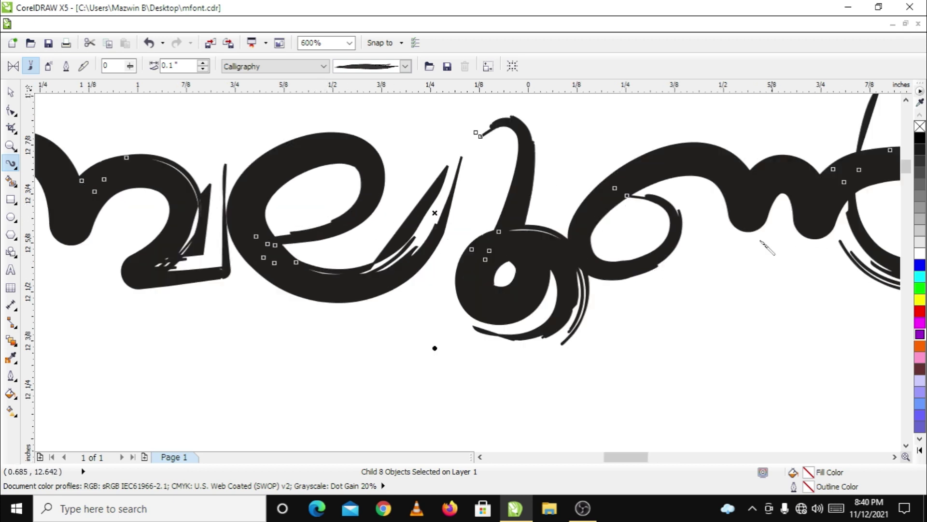
scroll(768, 247, down, 1)
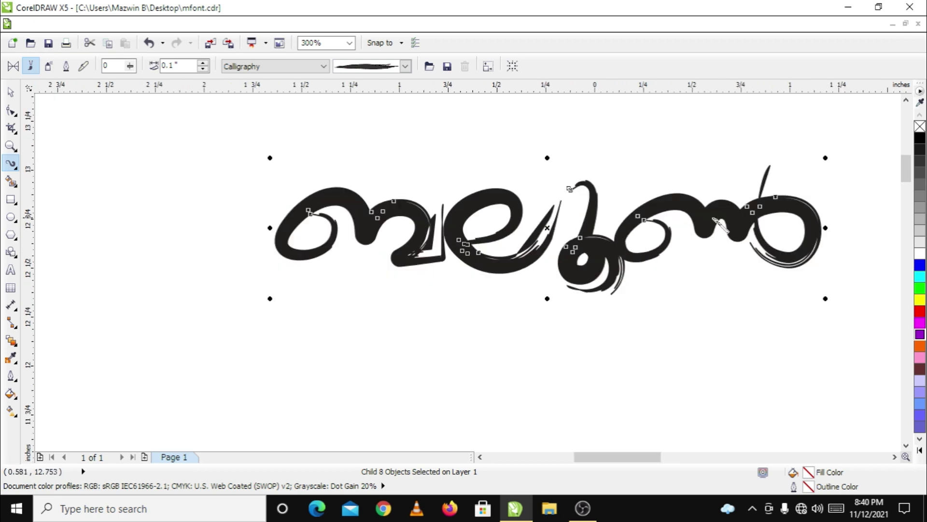
scroll(599, 227, up, 1)
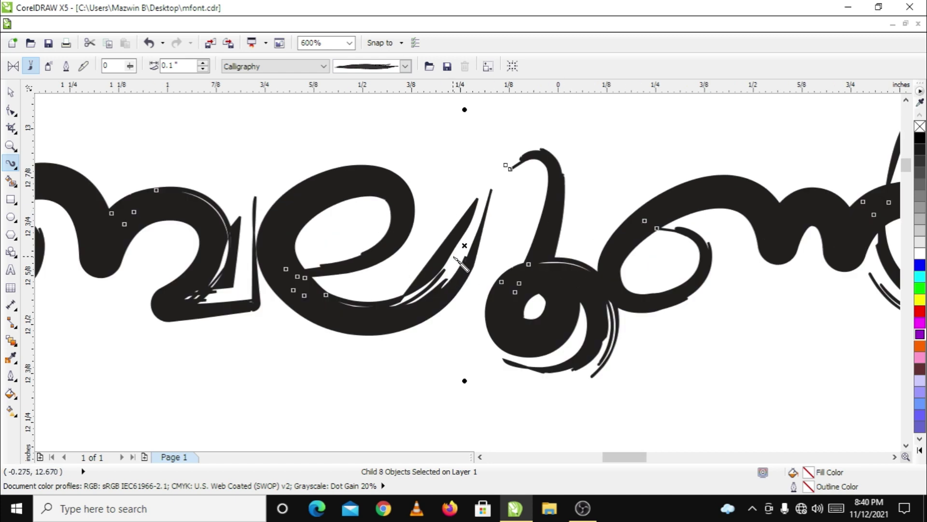
scroll(452, 261, down, 1)
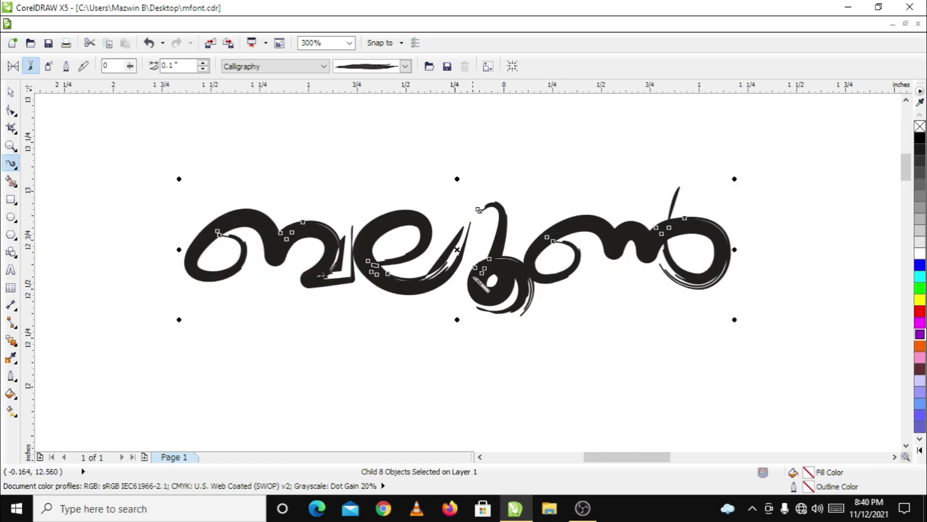
scroll(481, 274, up, 1)
scroll(482, 275, down, 1)
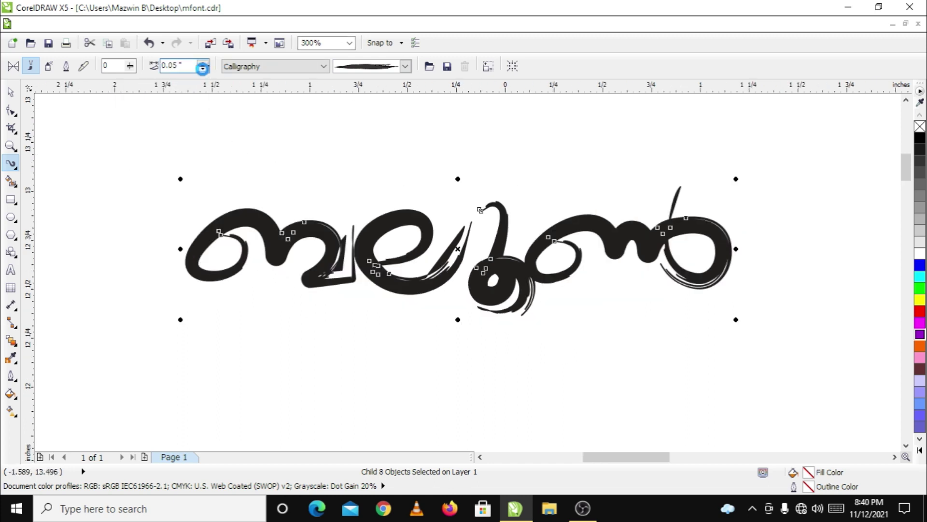
Try thicker and thinner stroke widths on the brushed word, including 0.05", and set it back to 0.1"
click(202, 67)
click(203, 69)
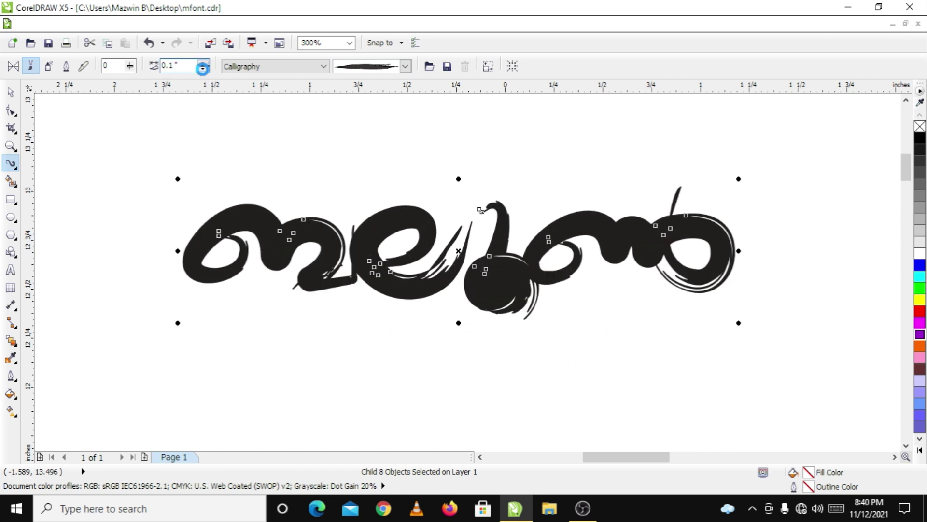
click(203, 69)
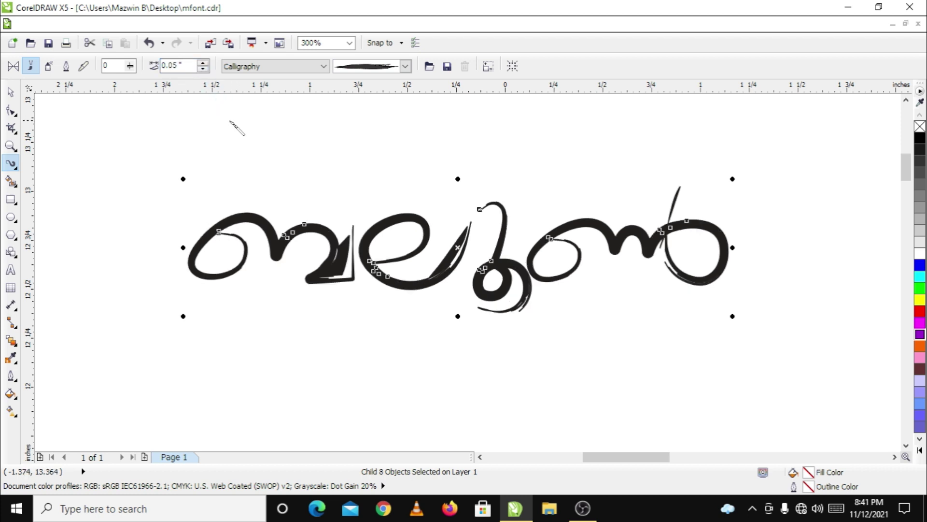
click(203, 62)
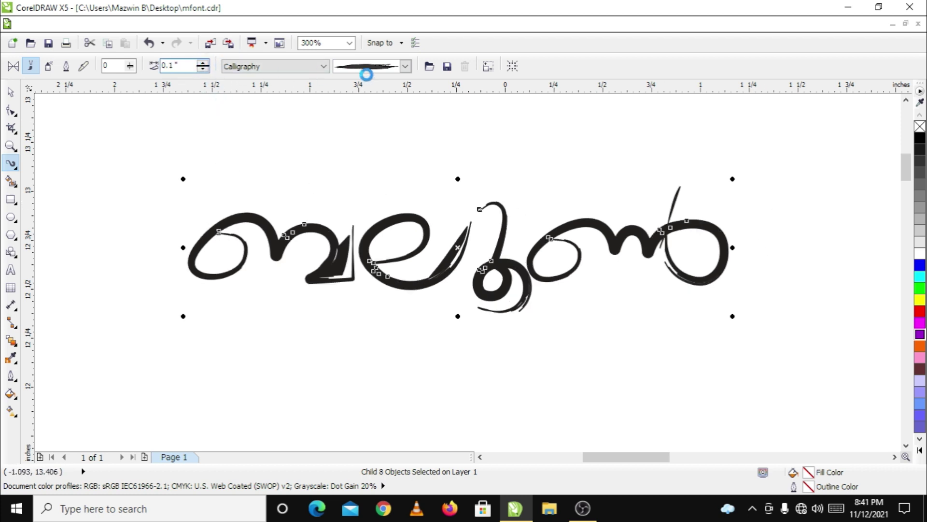
Try the double-line brushstroke on ബലൂൺ, and replace it with the solid black diamond-shaped calligraphy stroke
click(406, 67)
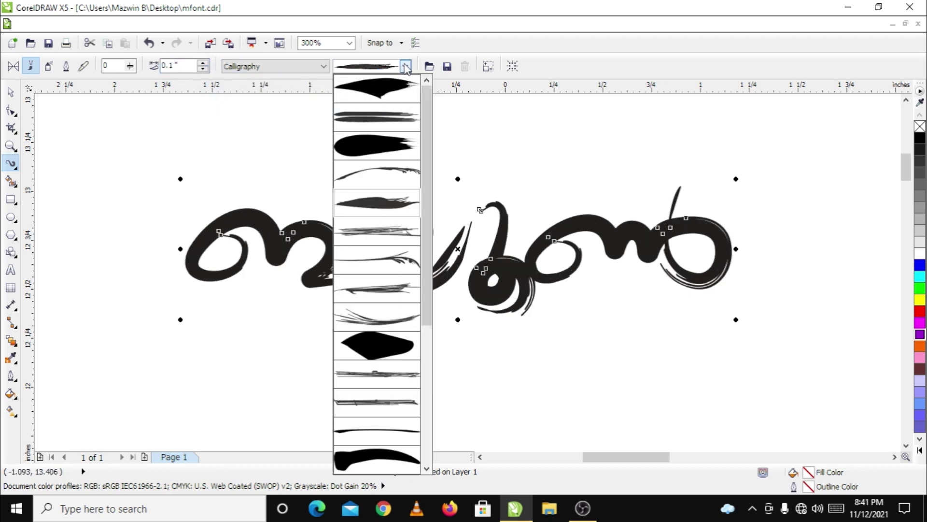
click(391, 115)
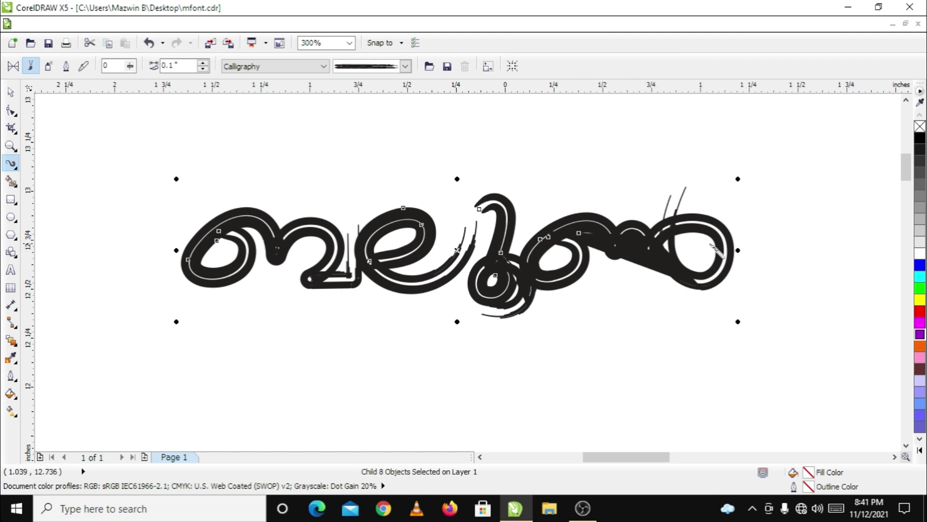
click(406, 68)
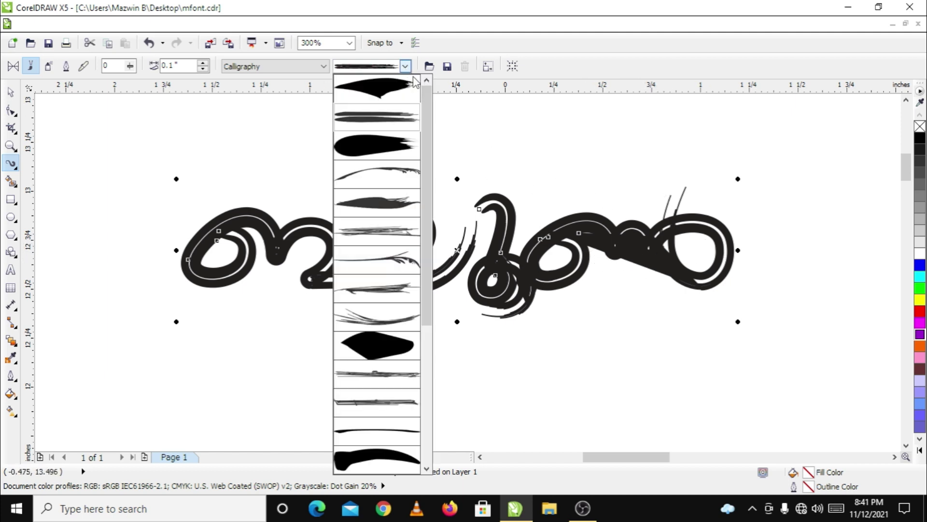
click(382, 354)
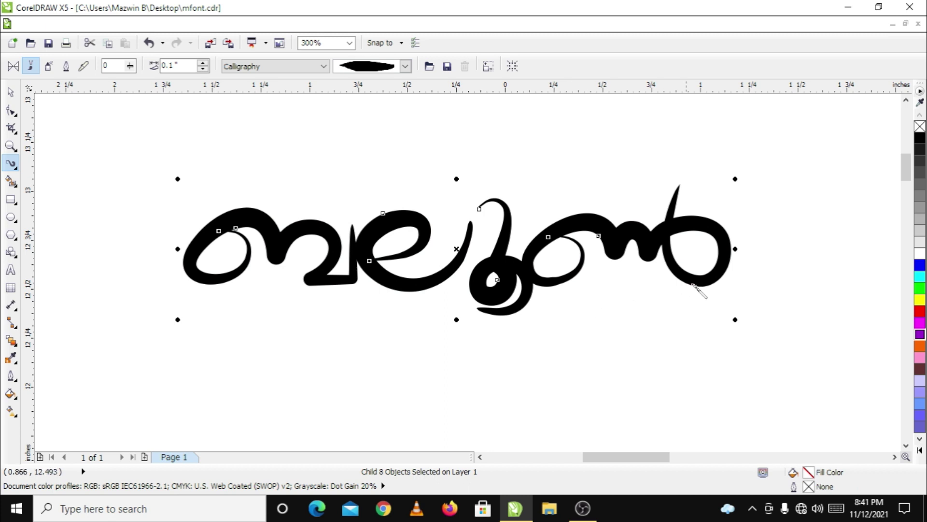
click(12, 92)
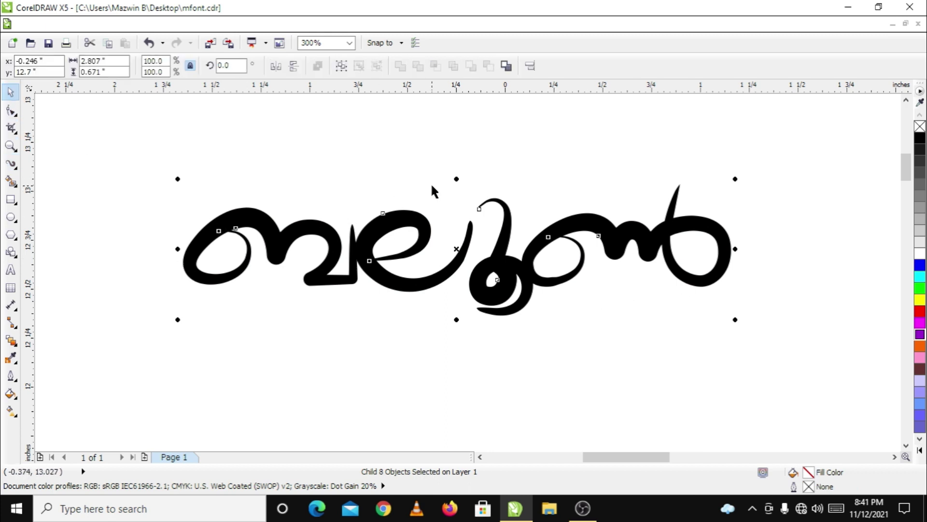
Delete the brushed ബലൂൺ and place chart letters മ and ഴ side by side above the blue ആനവാരി to spell മഴ
key(Delete)
scroll(643, 264, down, 3)
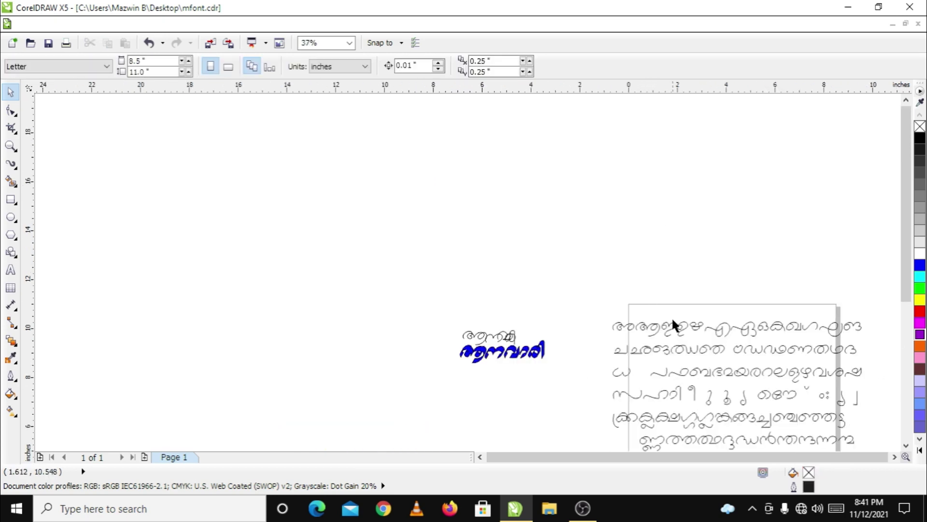
click(906, 445)
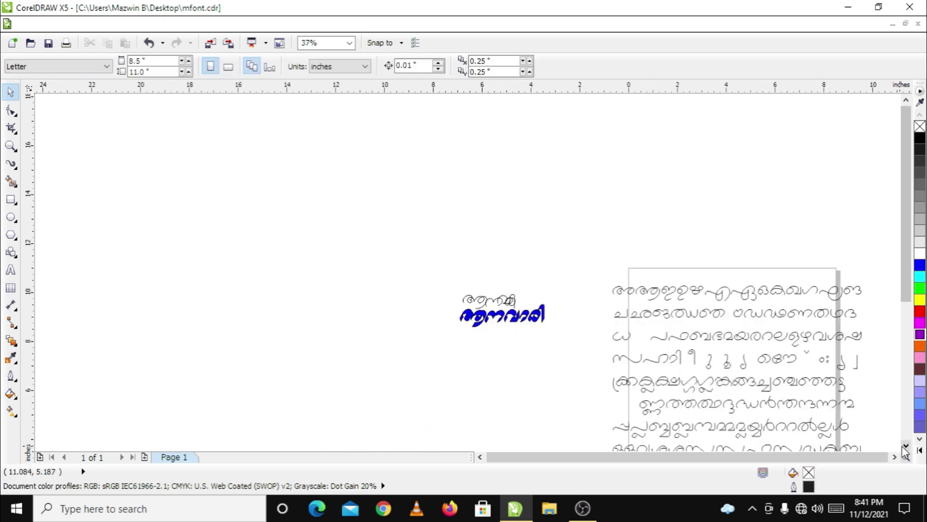
click(906, 446)
scroll(849, 313, up, 2)
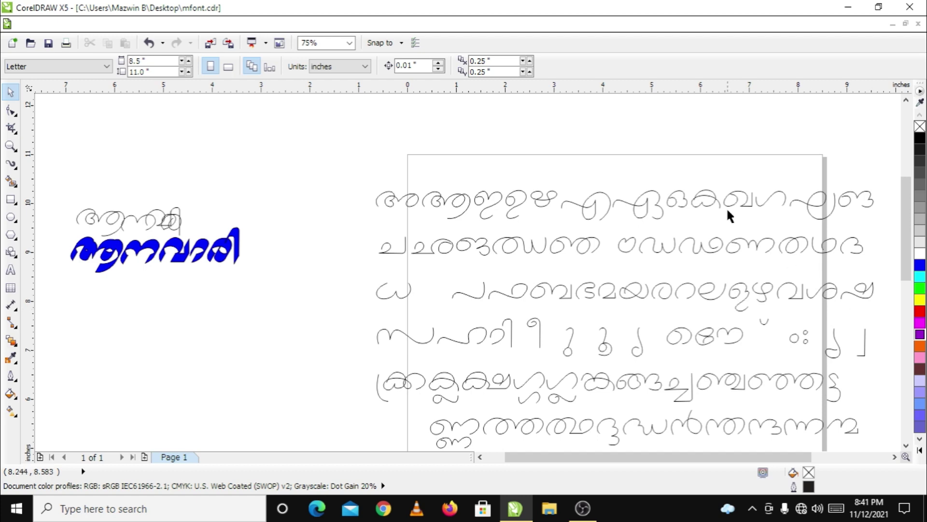
scroll(590, 153, down, 2)
scroll(610, 140, up, 2)
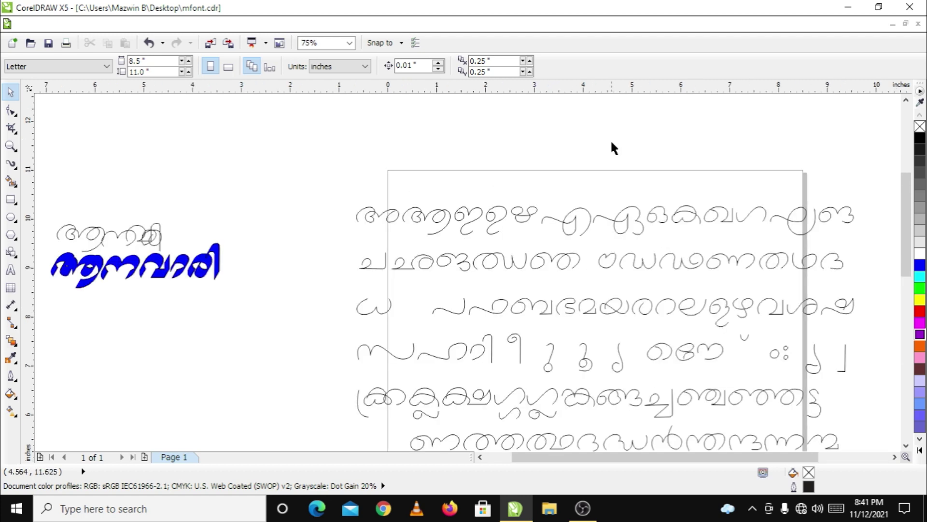
drag(595, 308, 235, 141)
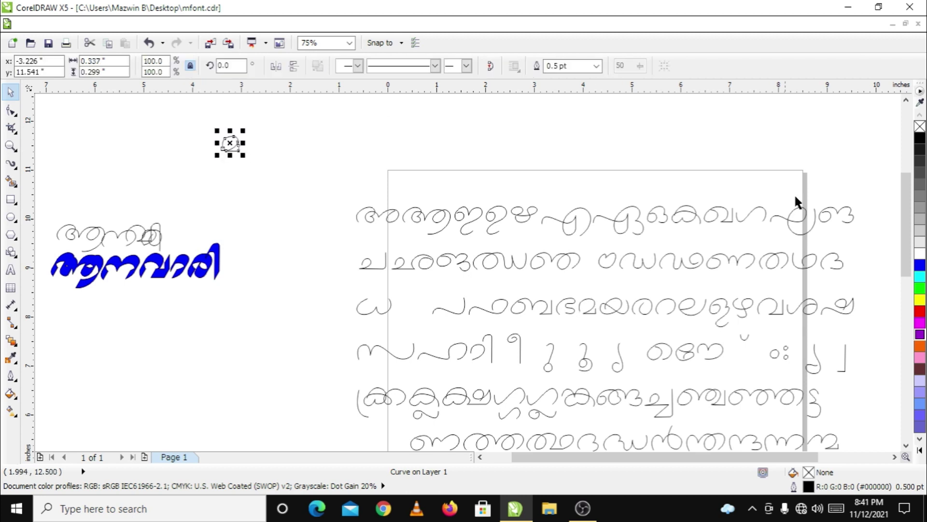
drag(741, 305, 251, 146)
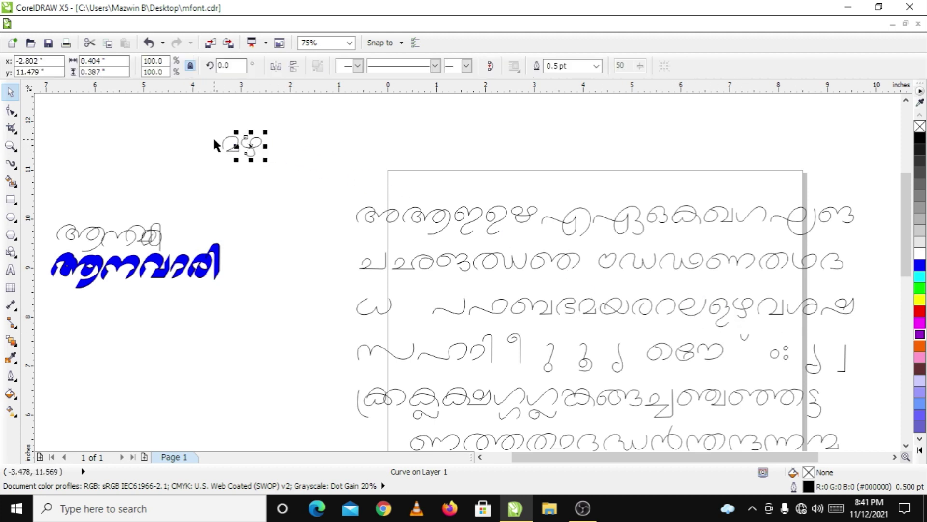
Nudge ഴ closer to മ and group the two letter curves
scroll(218, 140, up, 3)
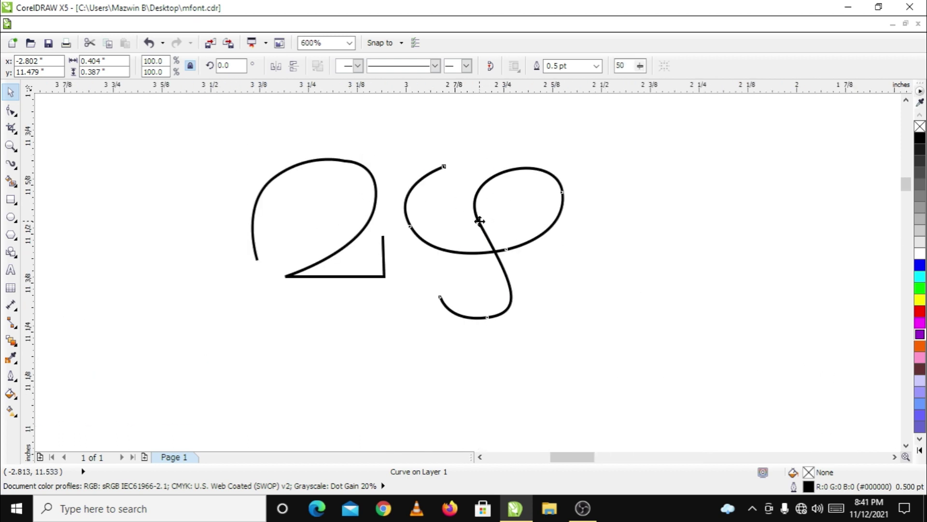
drag(478, 213, 469, 205)
drag(595, 131, 235, 349)
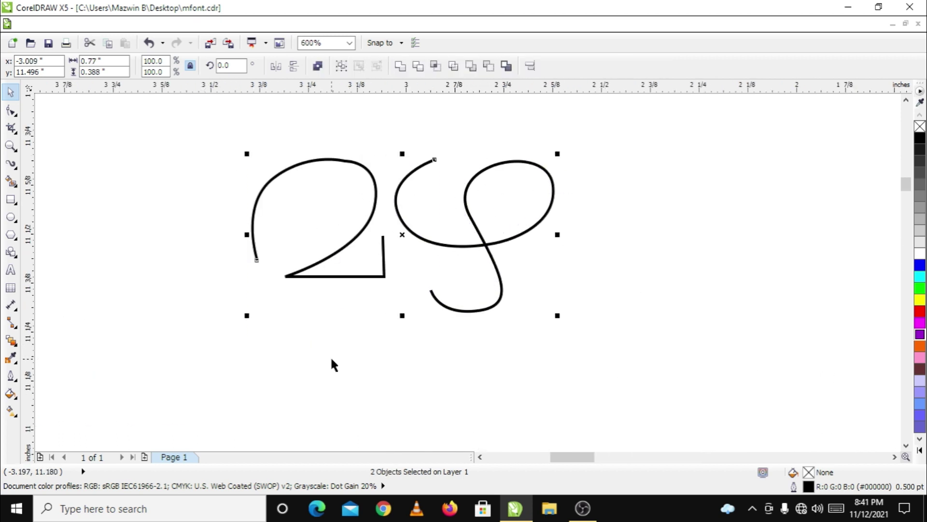
click(341, 66)
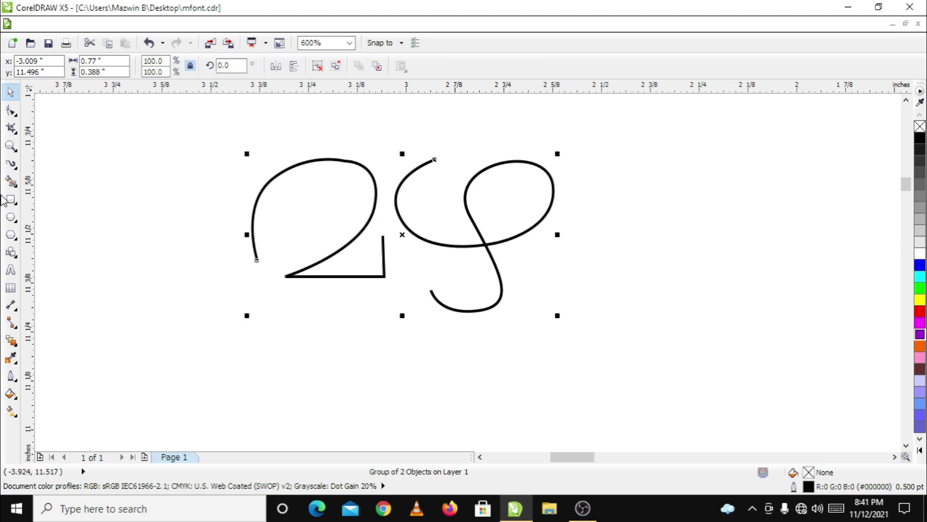
Try Artistic Media in Preset mode on the grouped മഴ with the thick stroke that starts rounded and tapers at its end
click(11, 166)
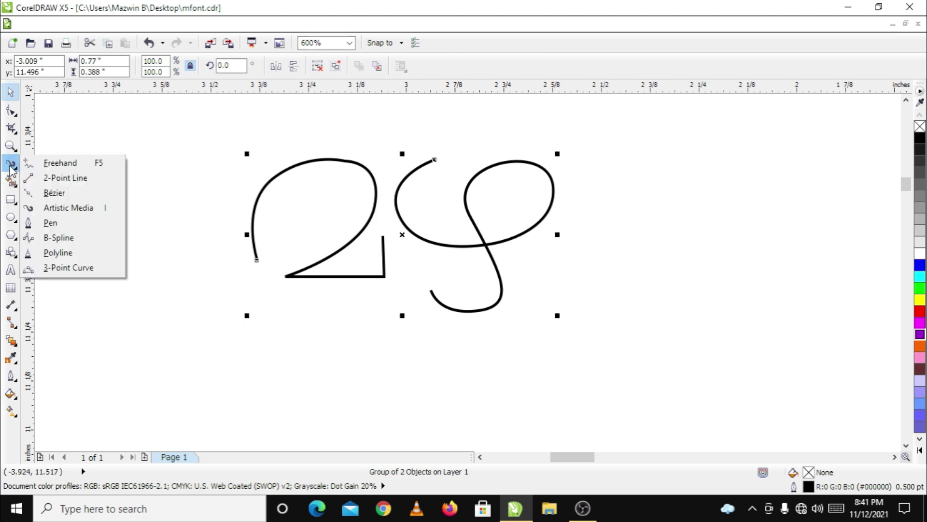
click(72, 206)
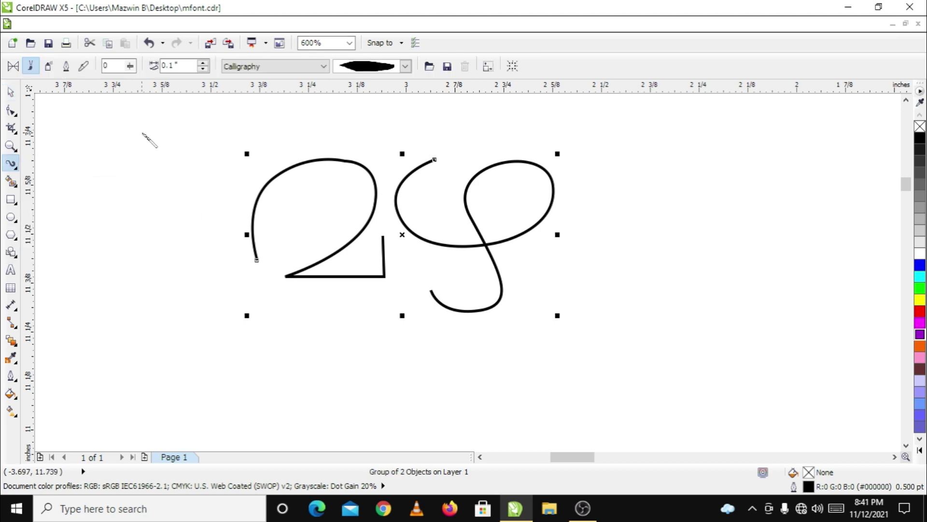
click(14, 67)
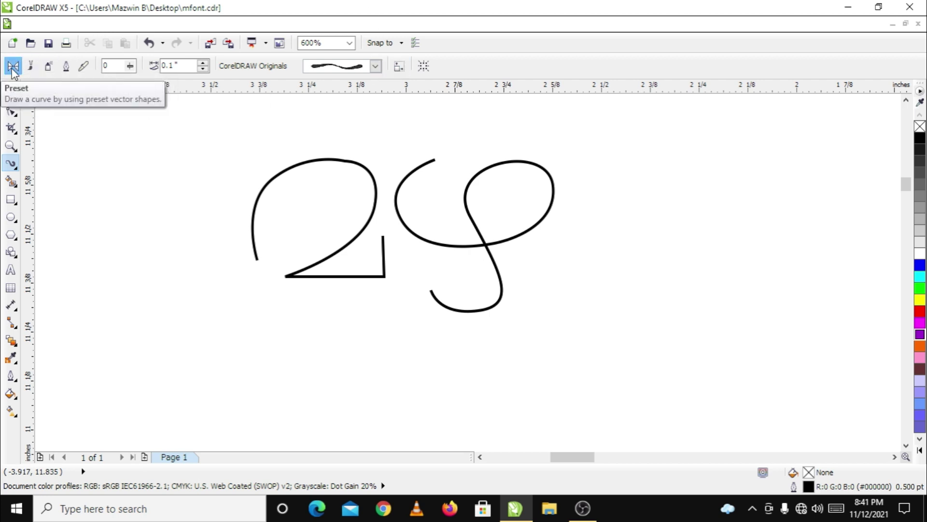
click(376, 67)
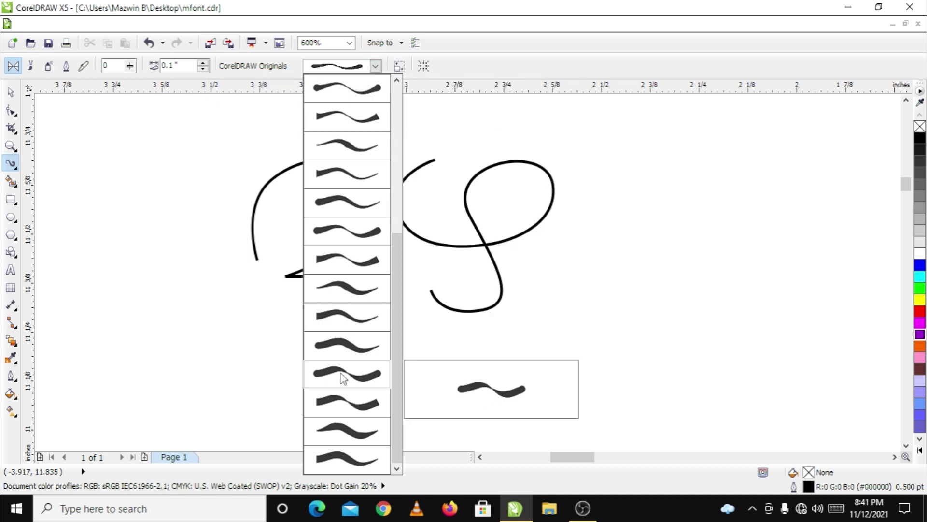
click(347, 346)
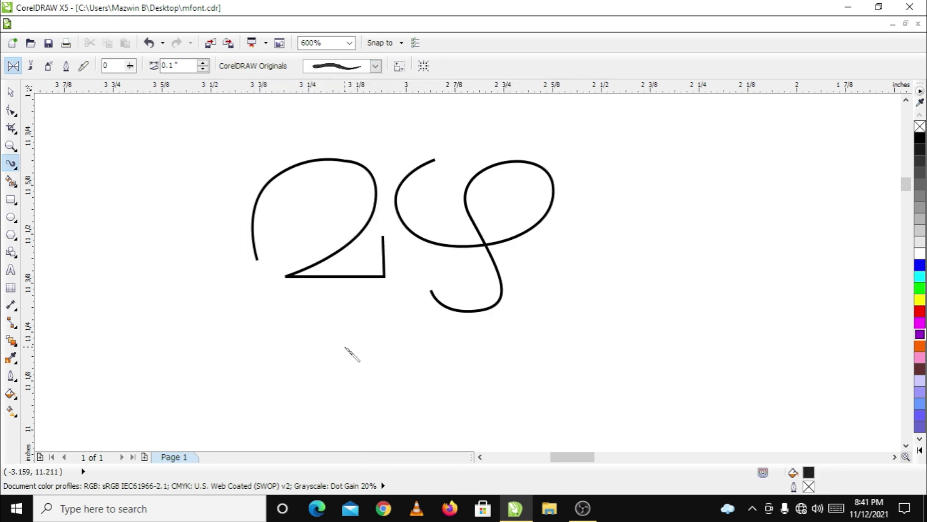
click(396, 207)
click(376, 67)
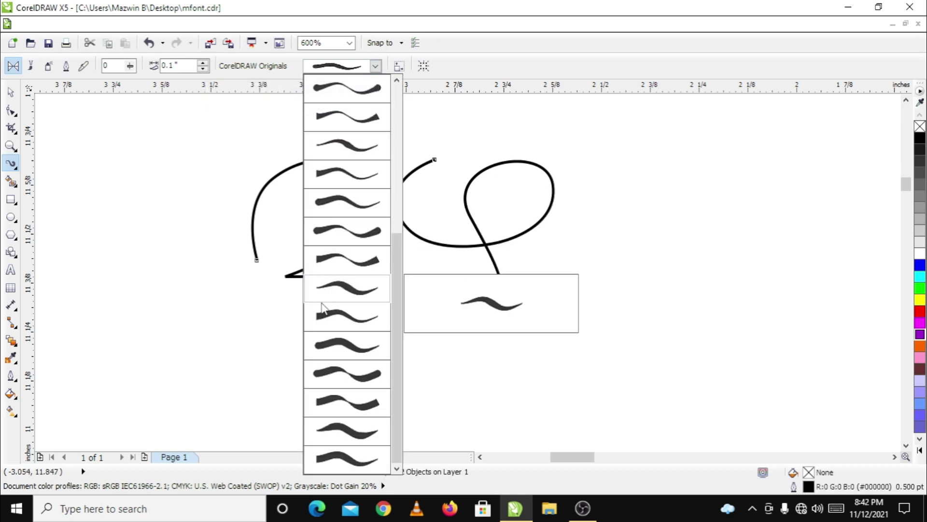
click(333, 346)
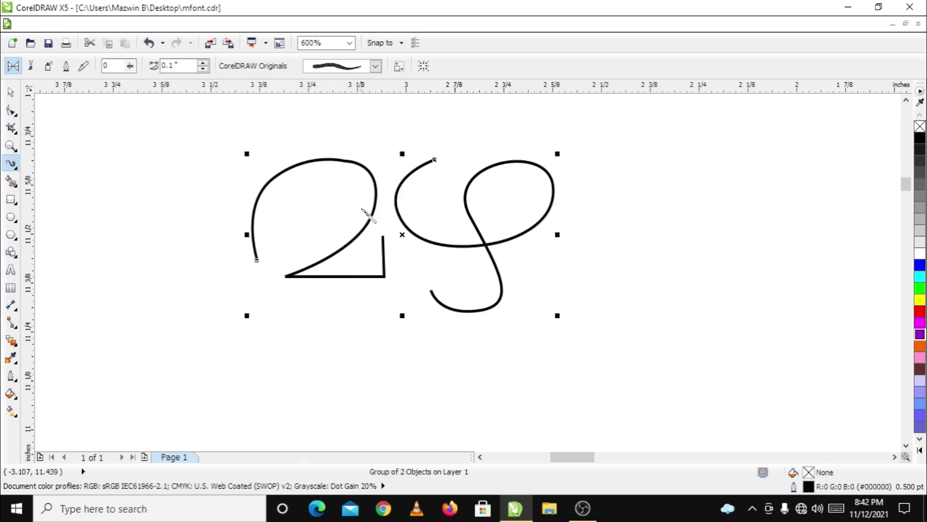
Try preset stroke widths of 0.15", 0.1" and 0.05" on മഴ, and fill the outlined letters with black
click(203, 62)
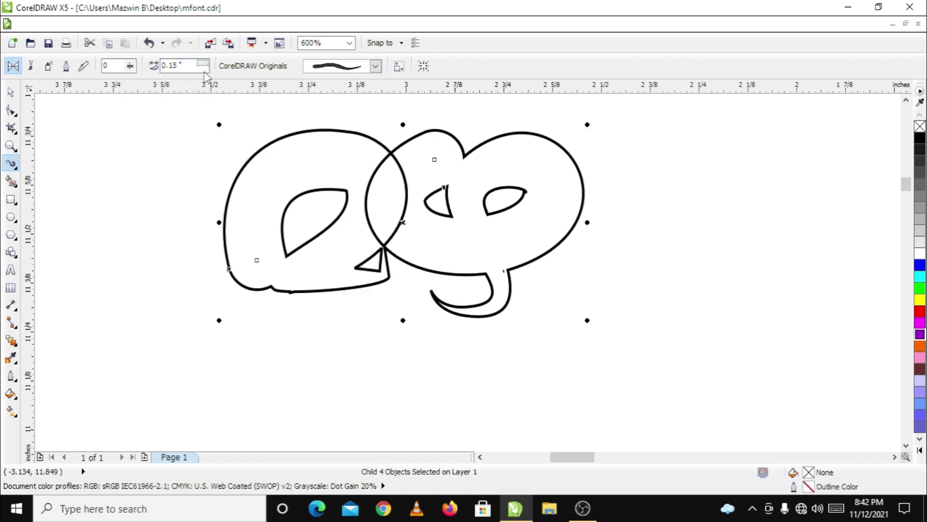
click(203, 69)
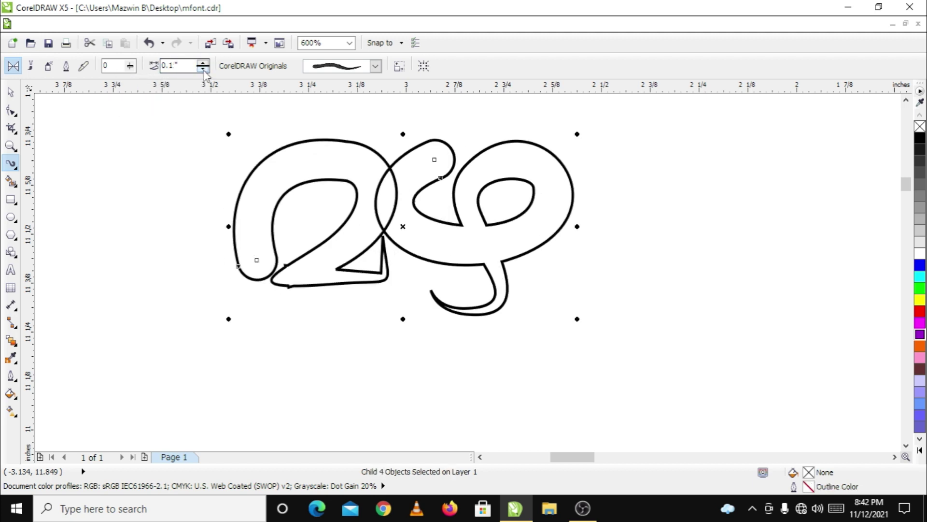
click(203, 69)
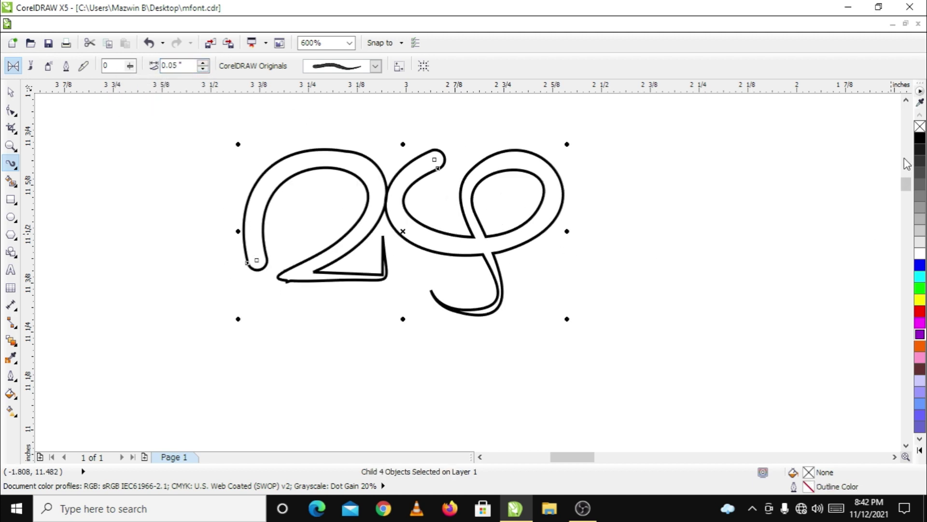
click(920, 139)
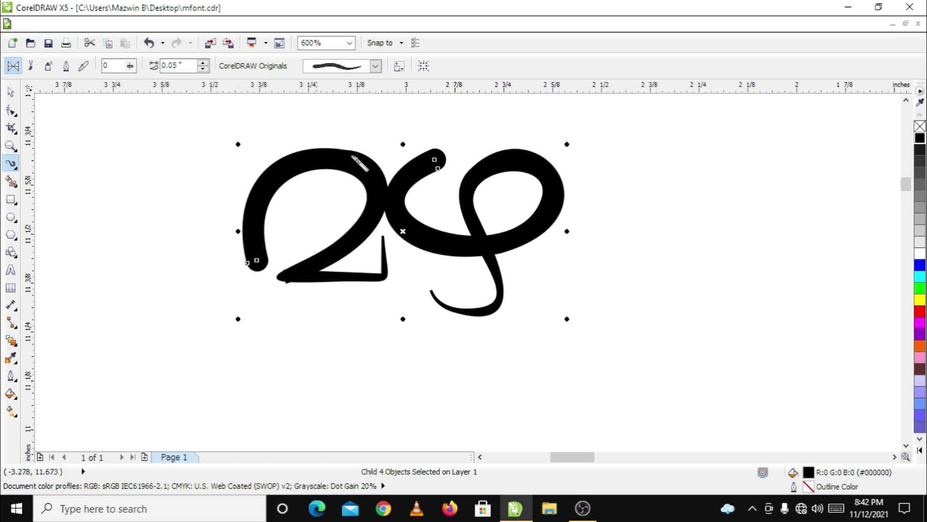
Undo the black fill and the preset stroke changes on മഴ to restore its plain single-line curves
click(11, 91)
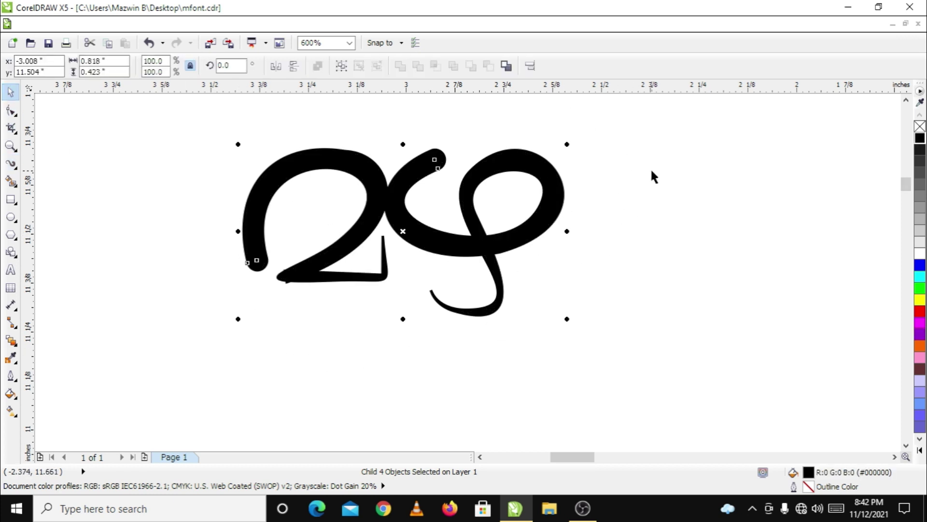
key(ctrl+z)
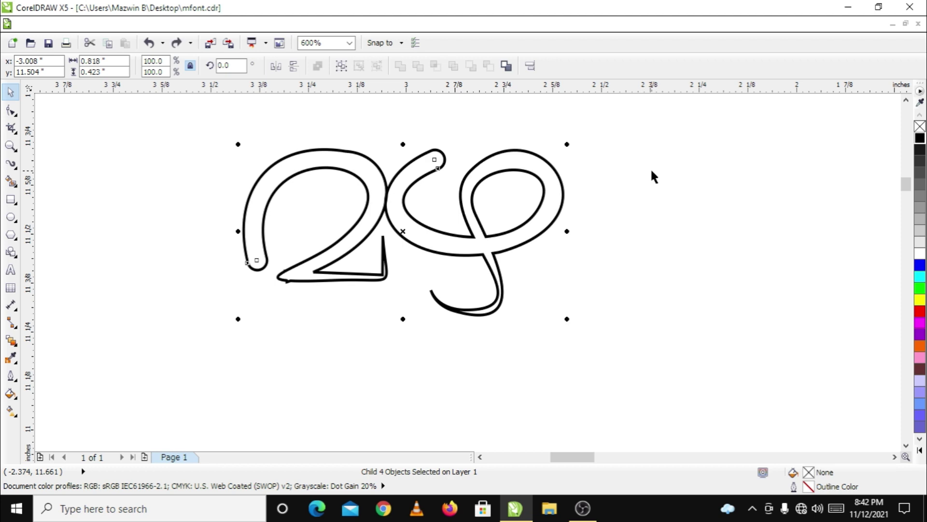
key(ctrl+z)
key(ctrl+z)
key(ctrl+z)
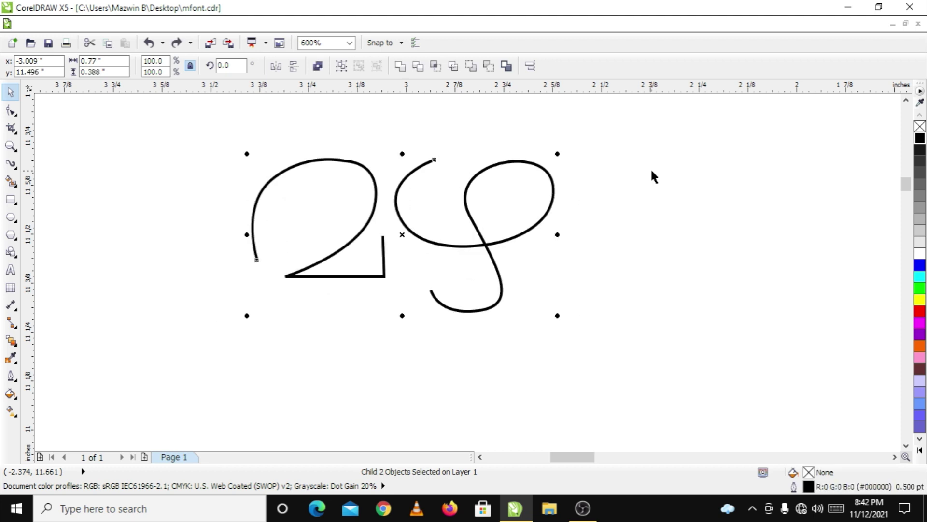
Reselect the grouped മഴ and set Artistic Media to Brush mode with the Texture category
click(906, 100)
drag(214, 145, 640, 367)
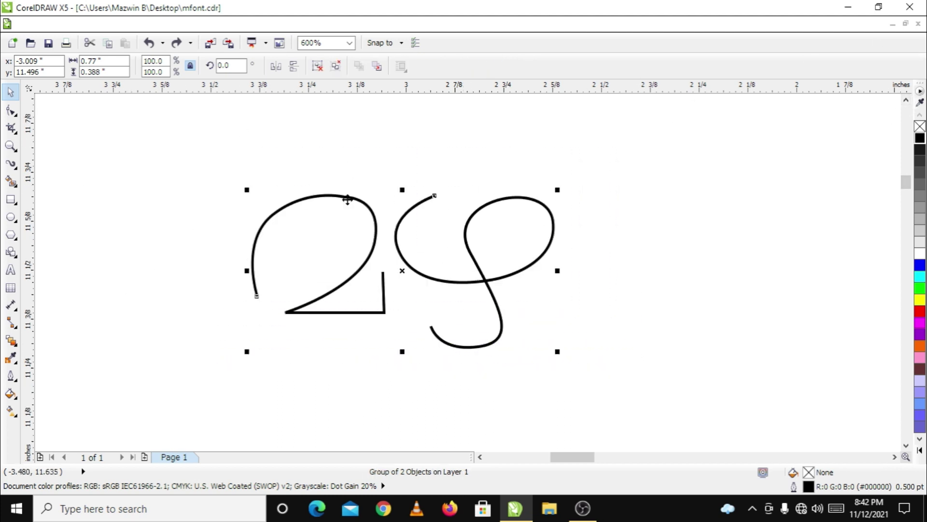
click(12, 164)
click(53, 209)
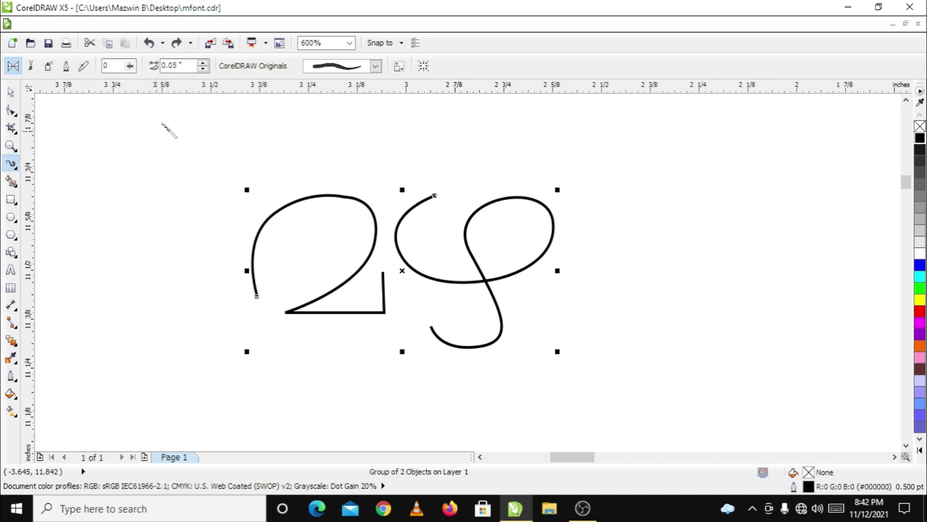
click(49, 68)
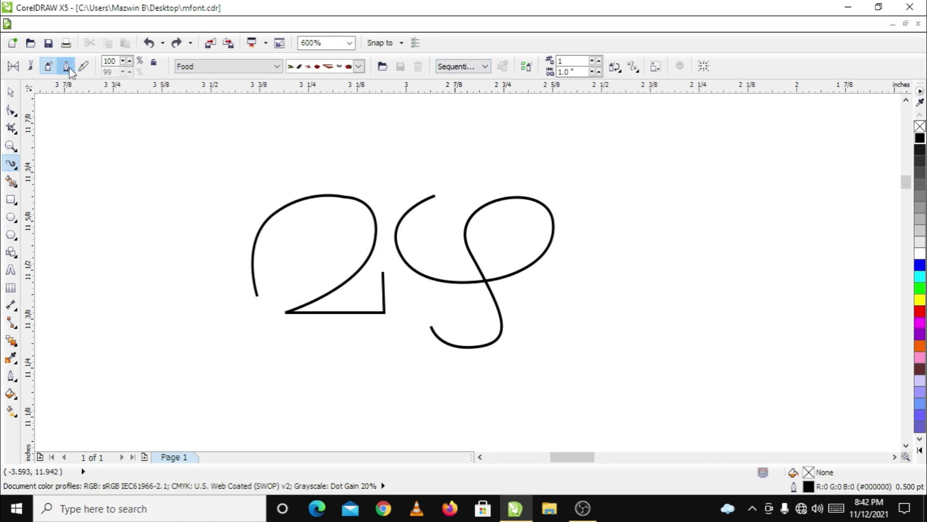
click(29, 65)
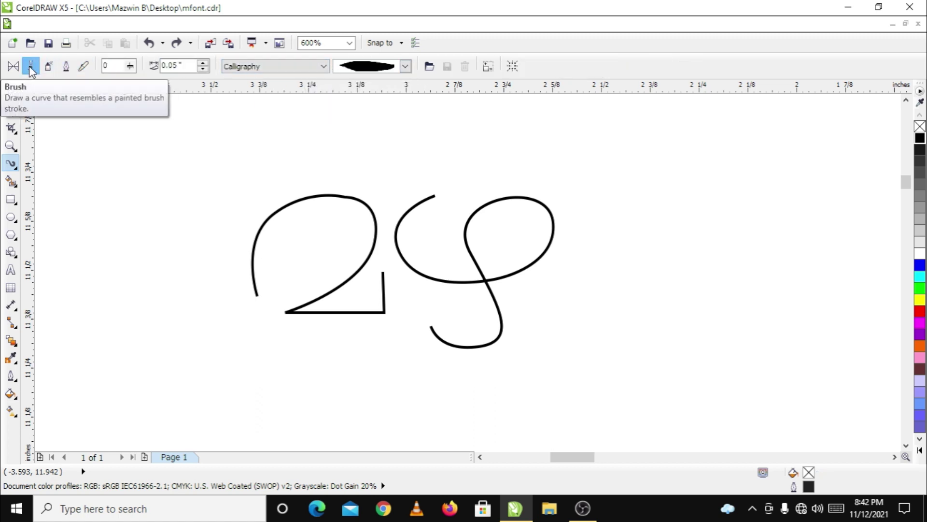
click(324, 68)
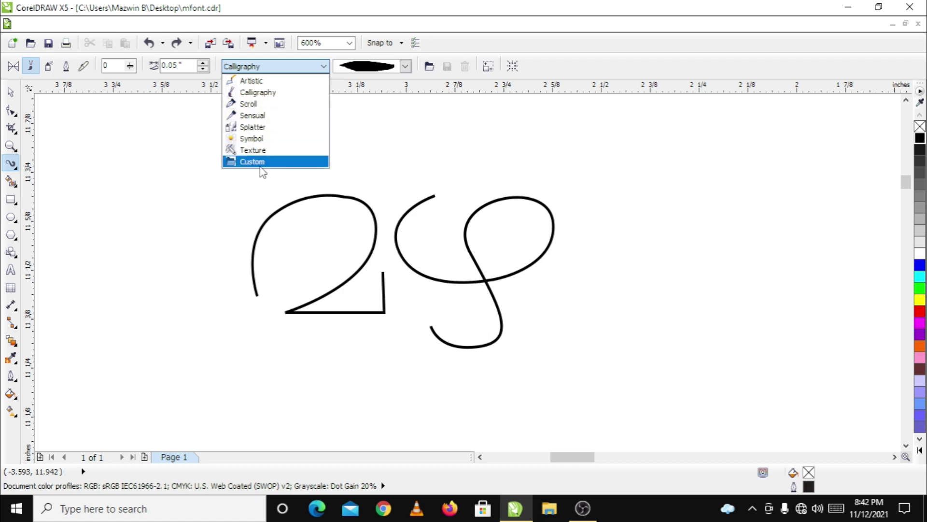
click(264, 152)
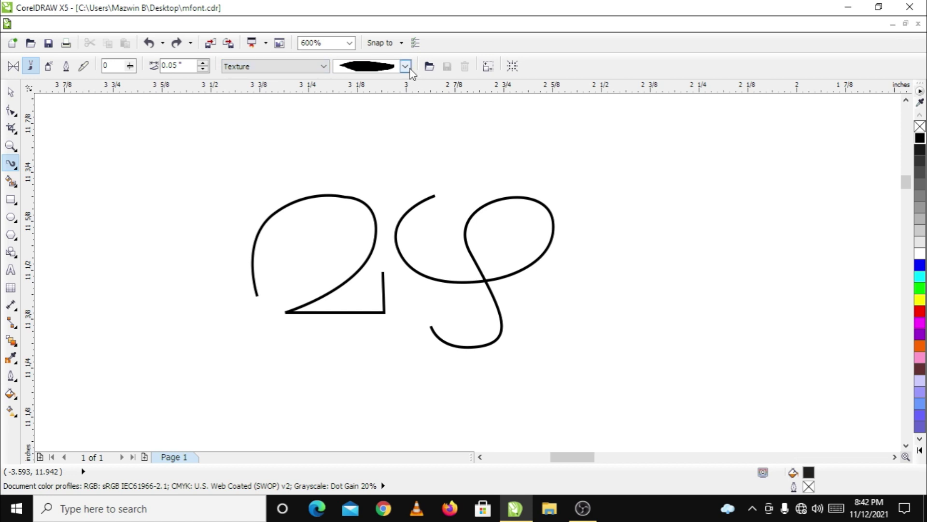
Browse the texture brushstrokes, choose the ragged solid black stroke, and select മഴ with it
click(406, 66)
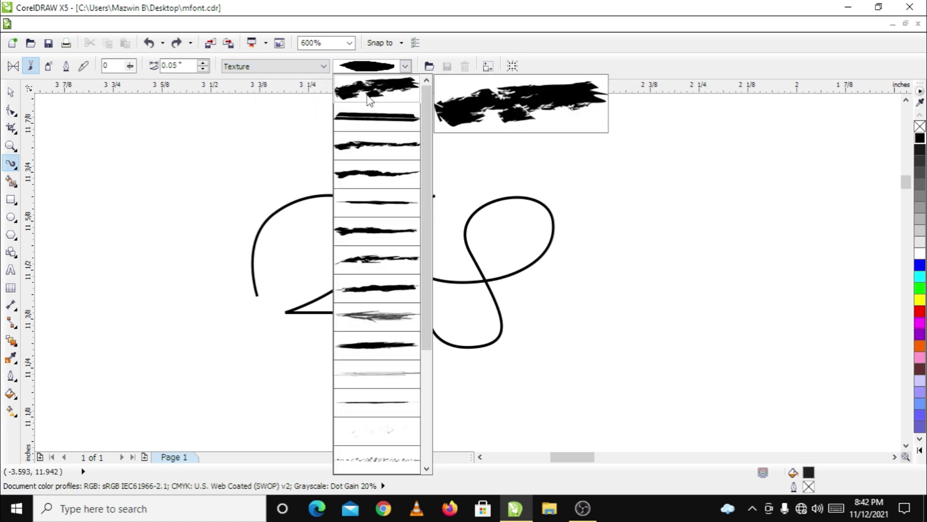
drag(427, 160, 435, 268)
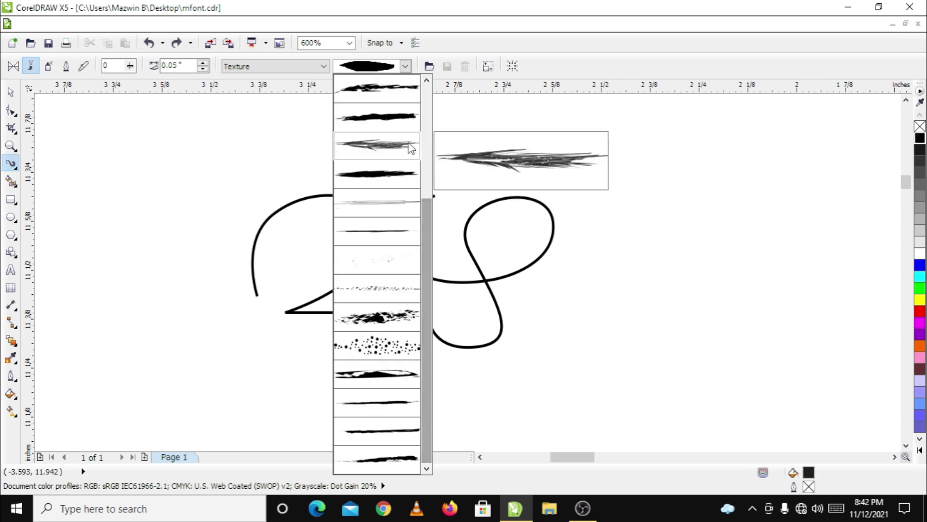
drag(422, 200, 420, 93)
click(377, 89)
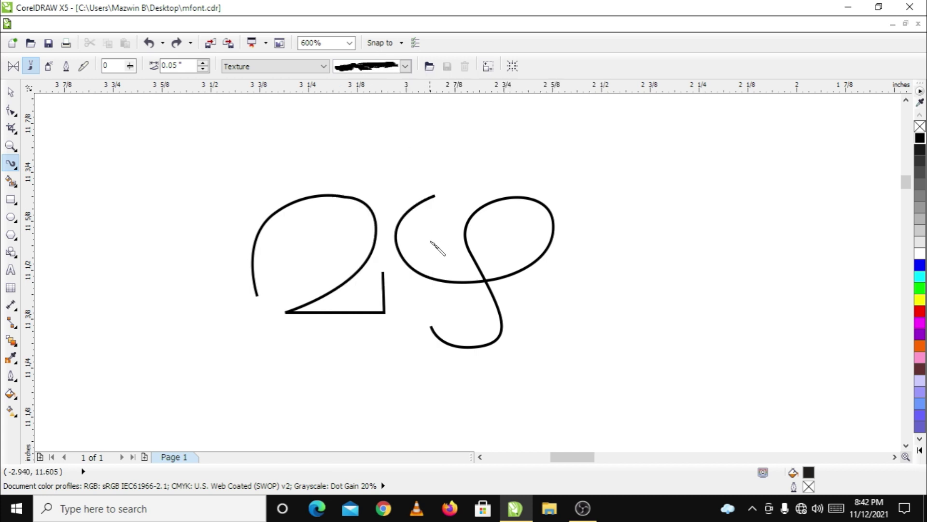
click(404, 218)
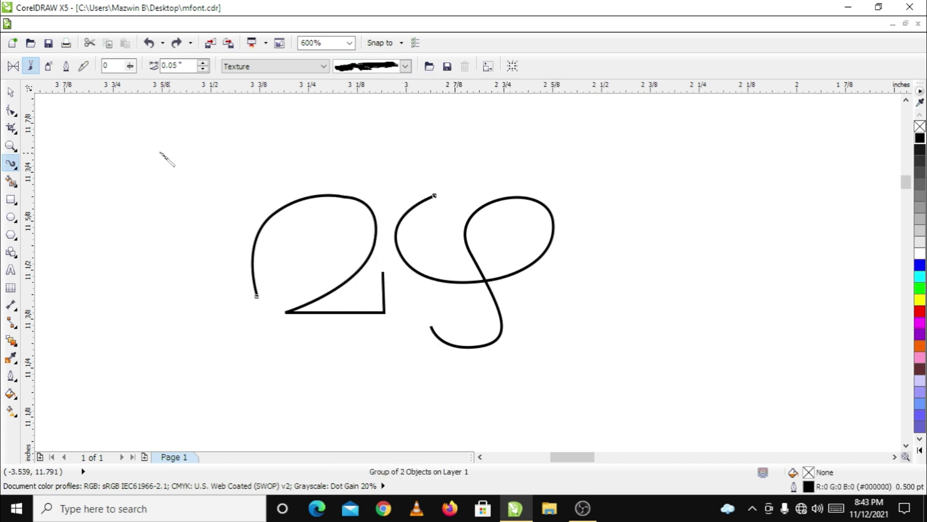
Select the grouped മഴ and move it slightly up and to the right
click(9, 97)
drag(176, 160, 637, 376)
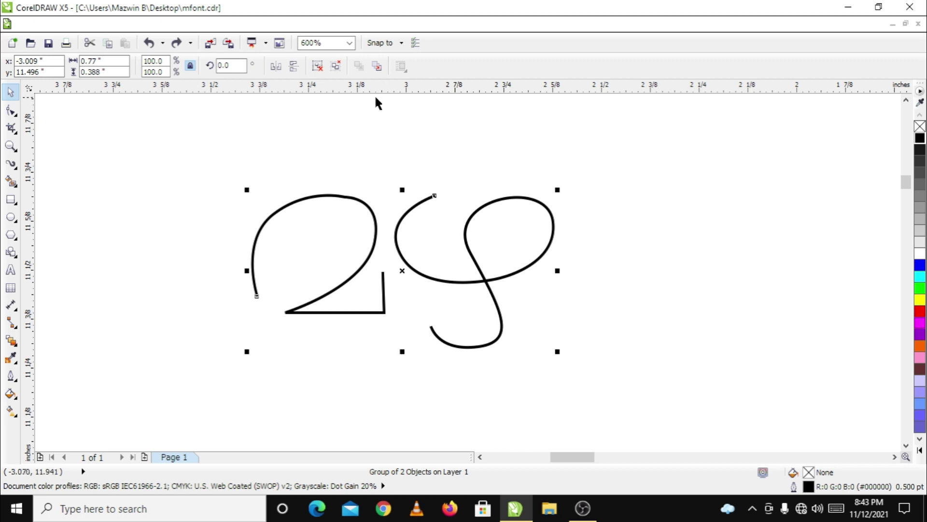
click(339, 205)
drag(344, 197, 355, 181)
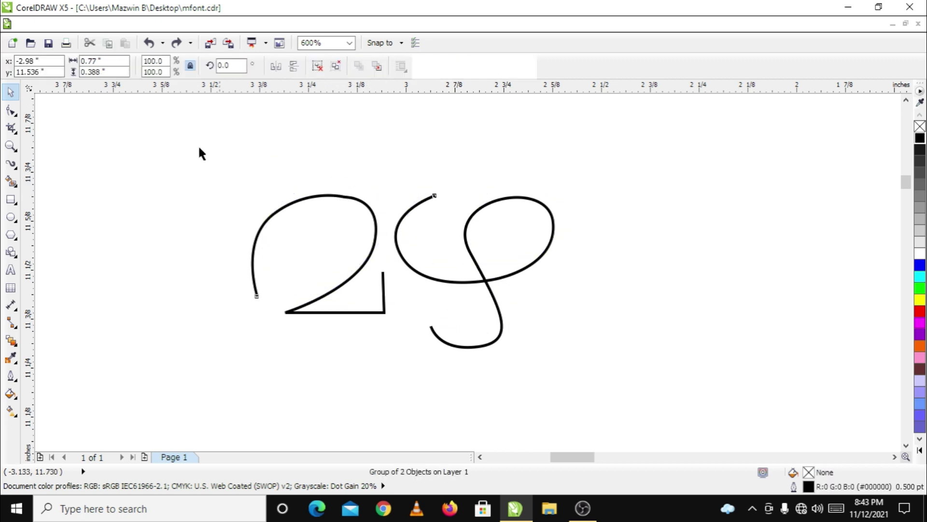
Apply a solid black ragged Texture brushstroke to the grouped മഴ with Artistic Media, using a stroke width of 0.1 inches
click(14, 166)
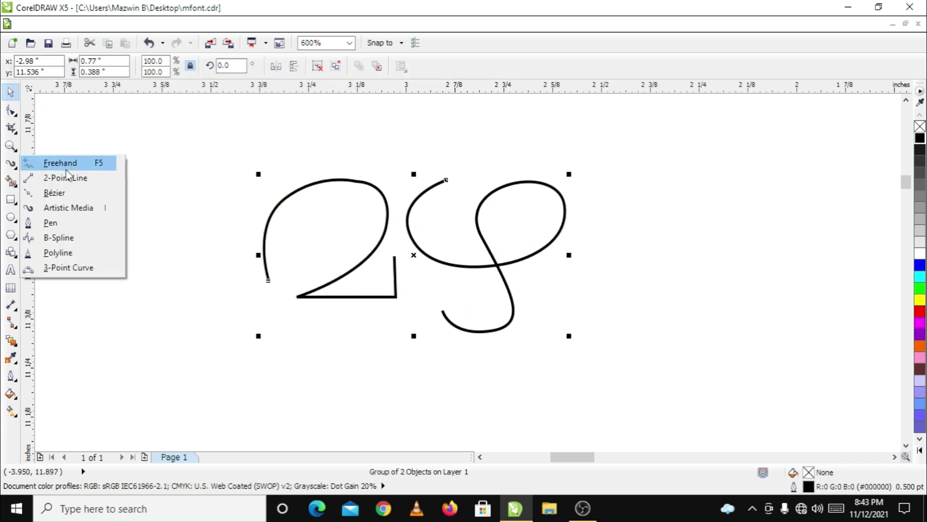
click(68, 207)
click(405, 66)
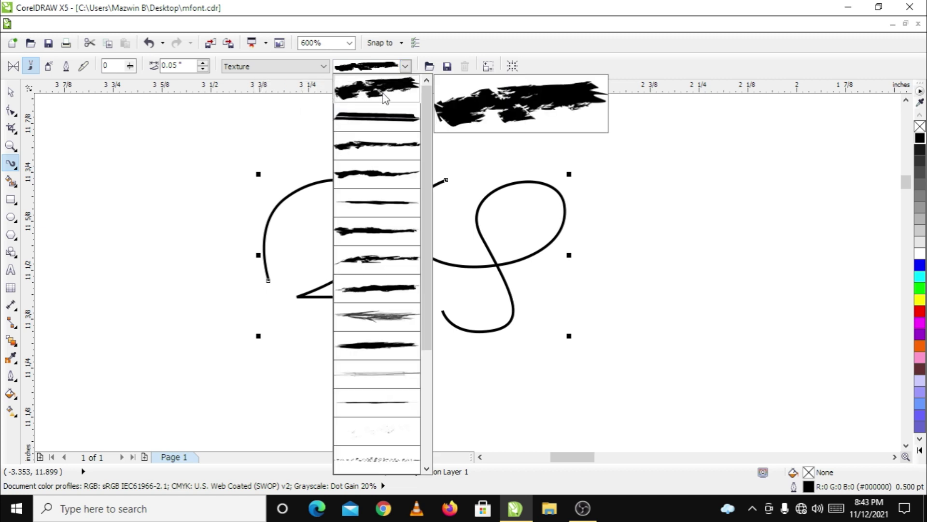
click(385, 97)
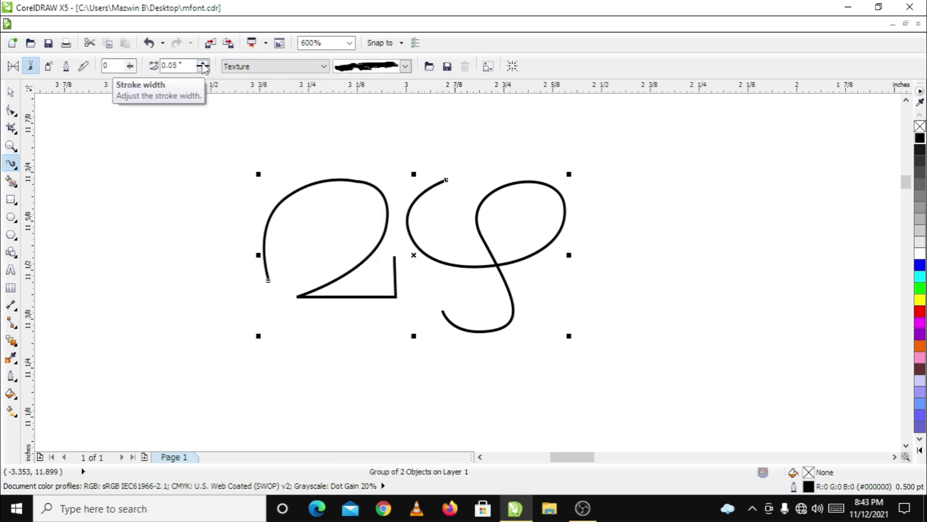
click(202, 63)
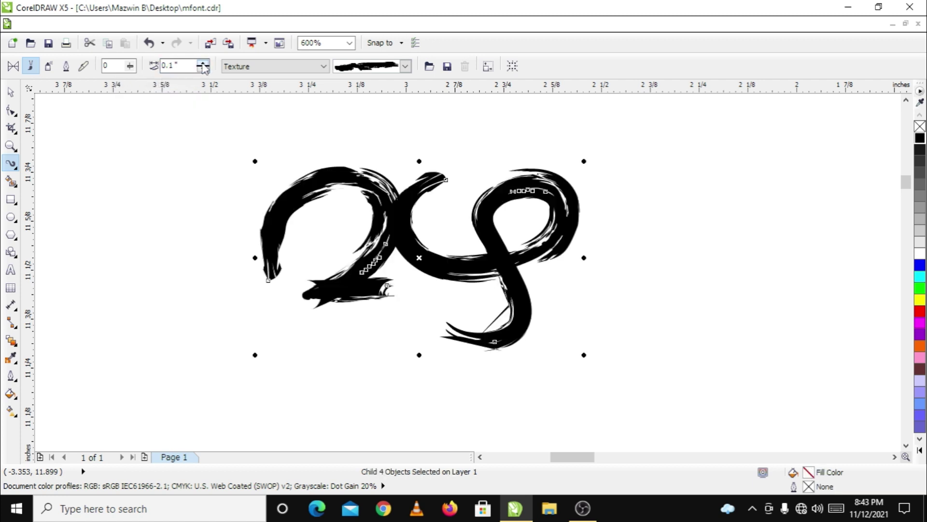
Select the brushed മഴ group and try a cyan fill before setting its fill to green (#00FF00)
click(18, 95)
click(106, 180)
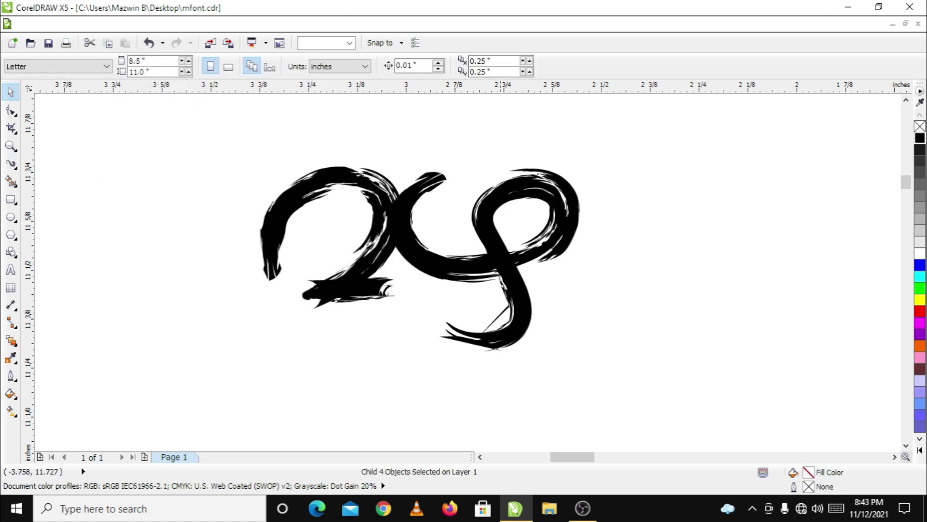
click(401, 216)
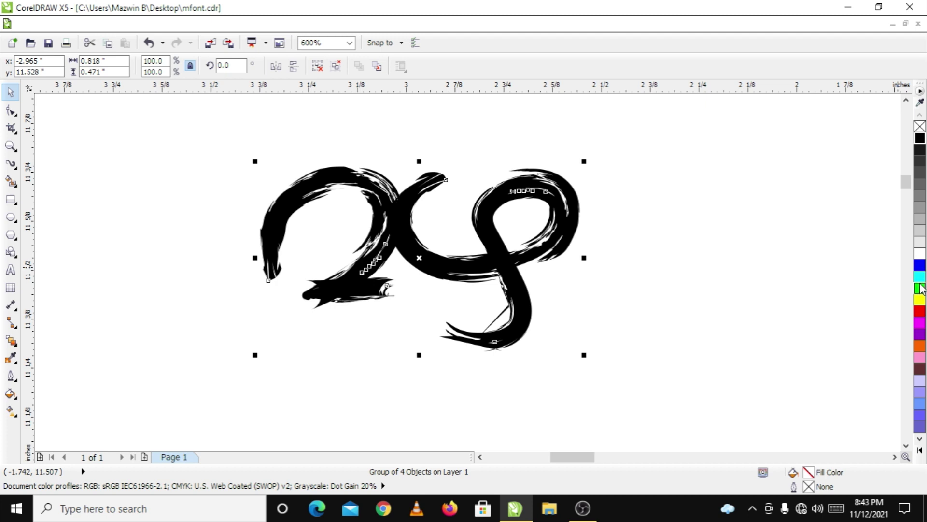
click(920, 277)
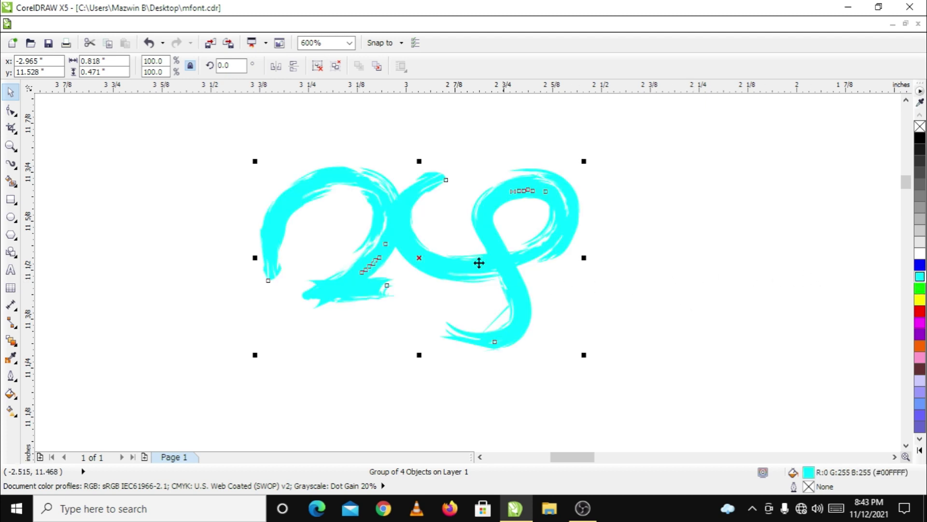
click(921, 289)
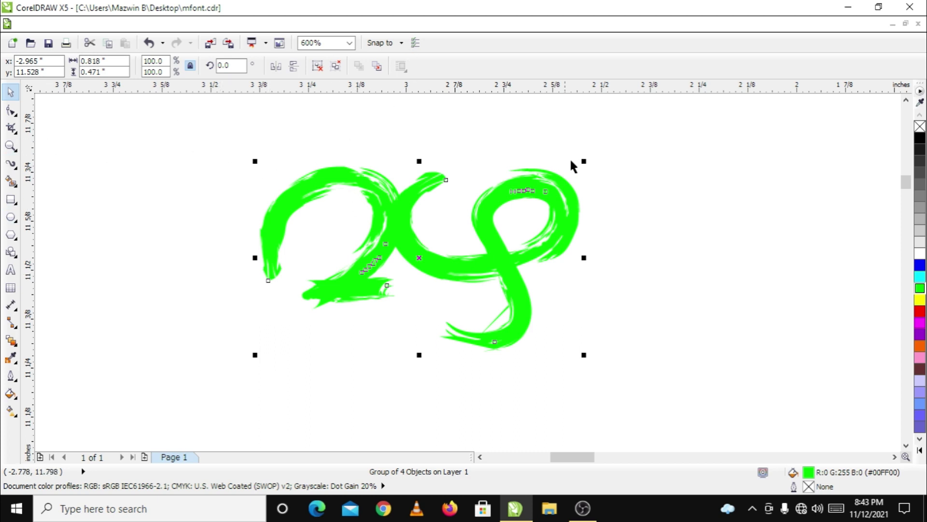
scroll(445, 223, down, 10)
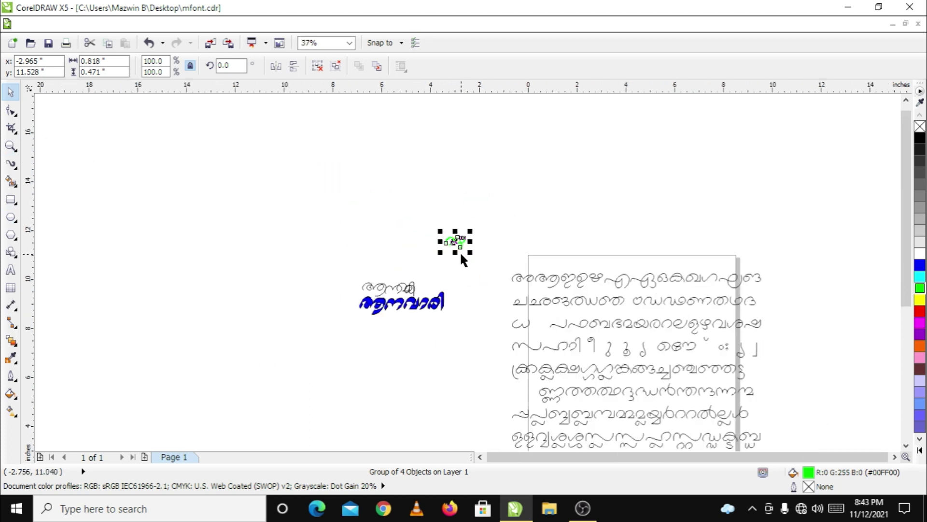
scroll(484, 296, down, 2)
scroll(578, 401, up, 2)
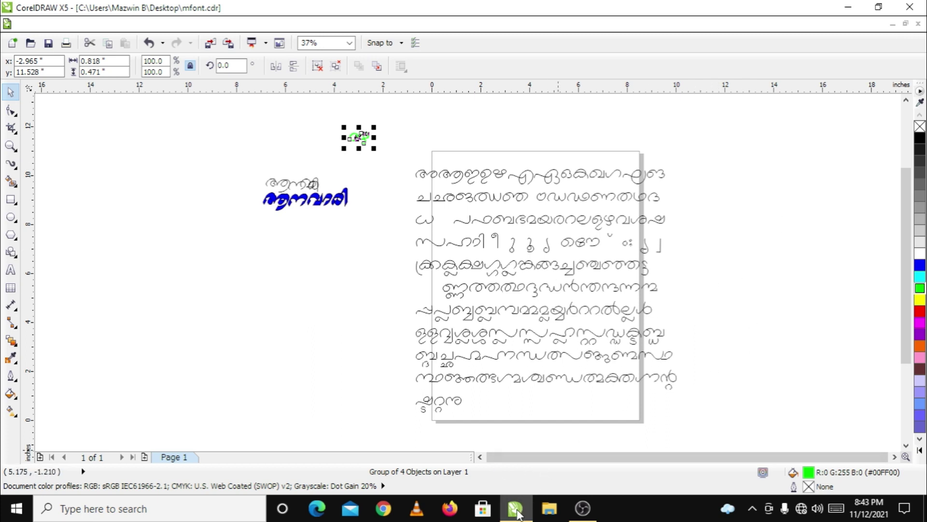
click(583, 509)
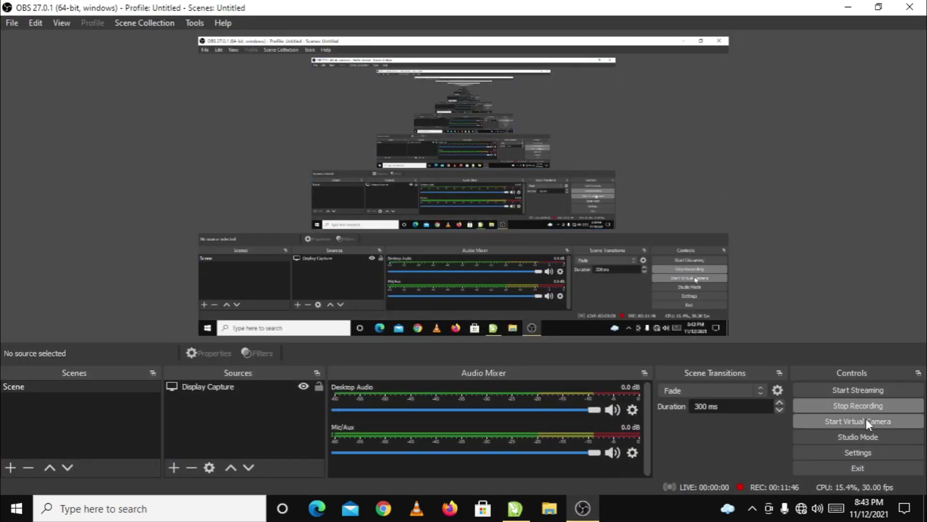